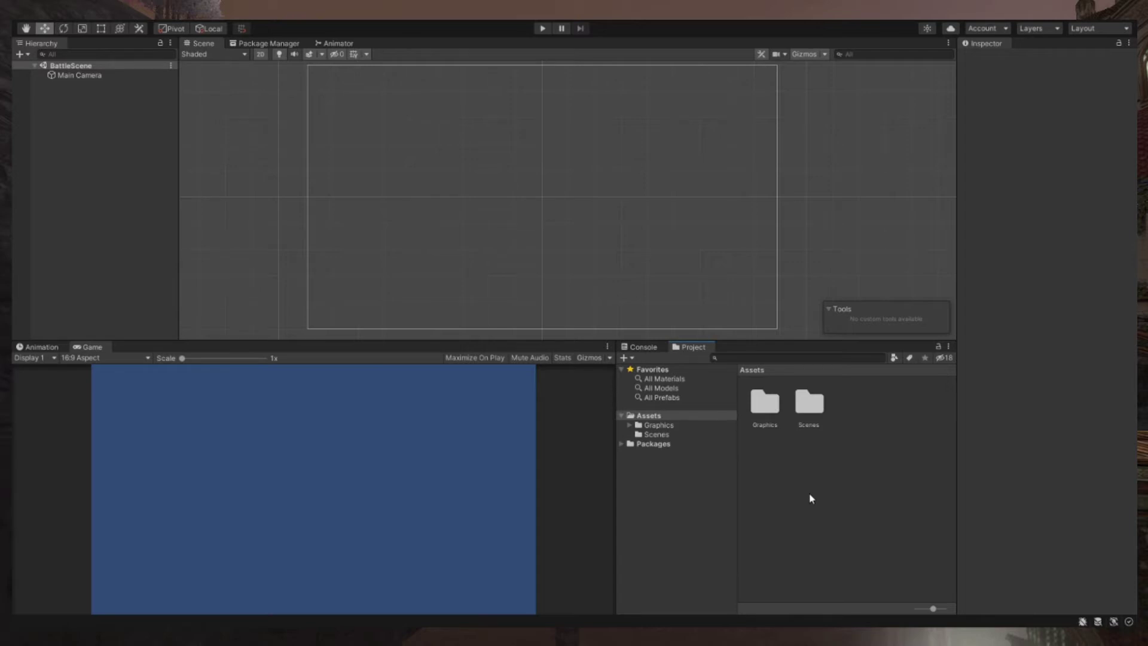
# - Place the Dark Elves Healer Priestess and Darkness Behemoth sprites from the Graphics folder into the scene, priestess left of centre and behemoth right
pyautogui.doubleClick(775, 414)
pyautogui.moveTo(874, 410)
pyautogui.mouseDown()
pyautogui.moveTo(864, 392)
pyautogui.moveTo(866, 411)
pyautogui.mouseUp()
pyautogui.click(928, 409)
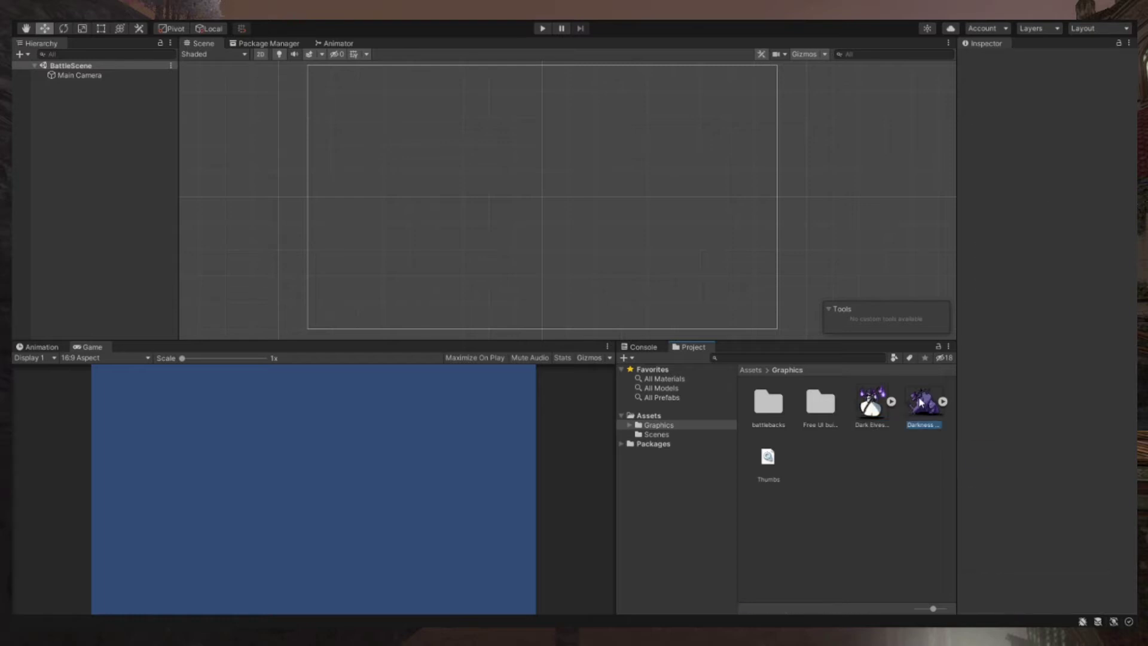
pyautogui.click(867, 484)
pyautogui.moveTo(870, 408); pyautogui.dragTo(422, 203)
pyautogui.moveTo(924, 401)
pyautogui.mouseDown()
pyautogui.moveTo(596, 239)
pyautogui.moveTo(666, 196)
pyautogui.mouseUp()
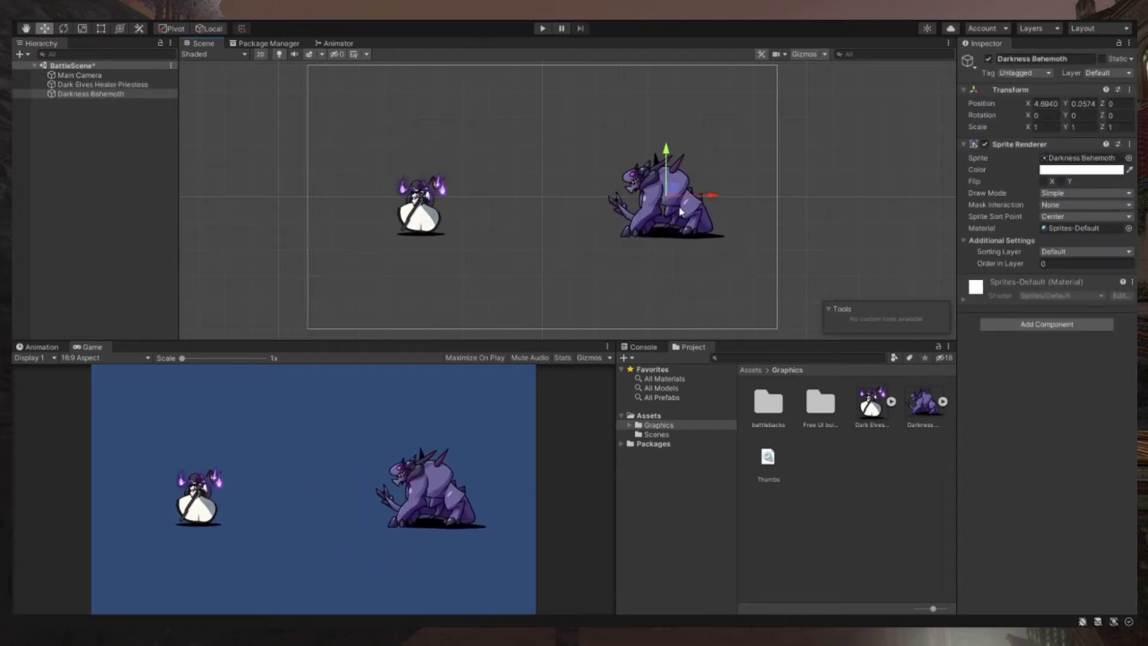
# - Wrap the Dark Elves Healer Priestess in a new empty parent object and rename that parent Priestess
pyautogui.click(100, 85)
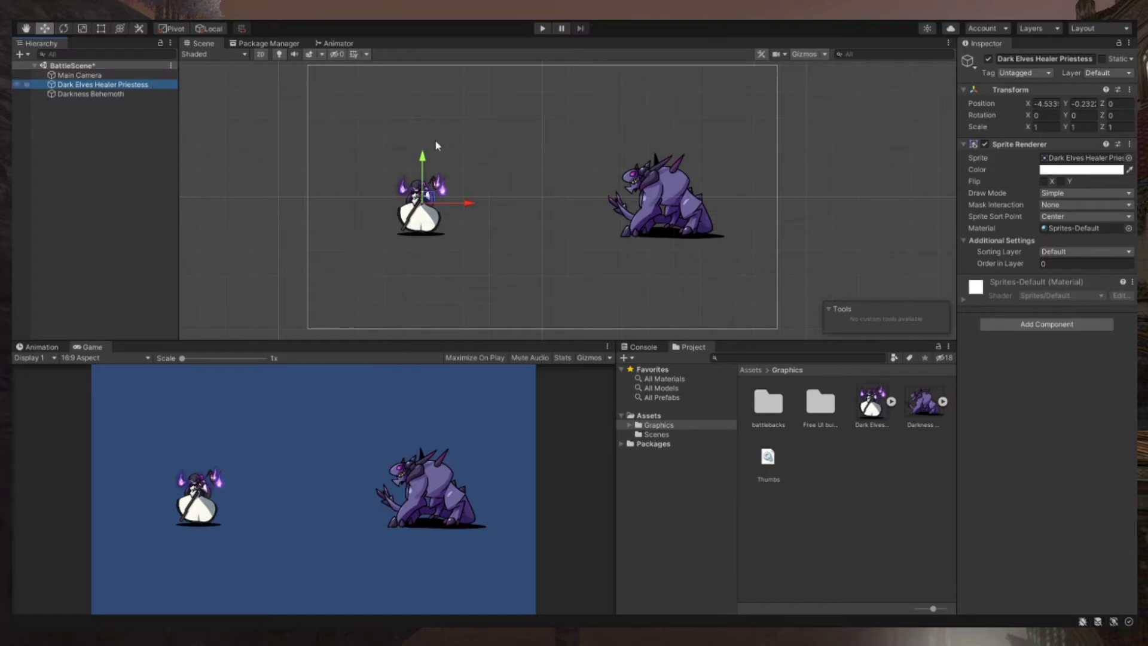
pyautogui.hotkey('ctrl', 'shift', 'g')
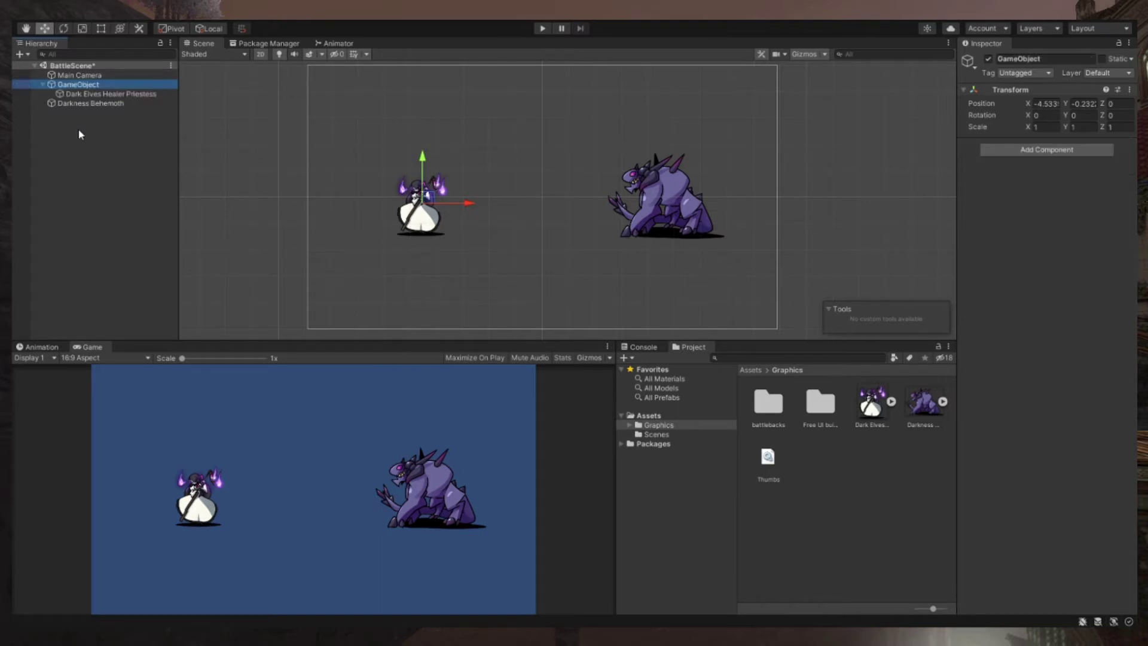
pyautogui.click(1060, 62)
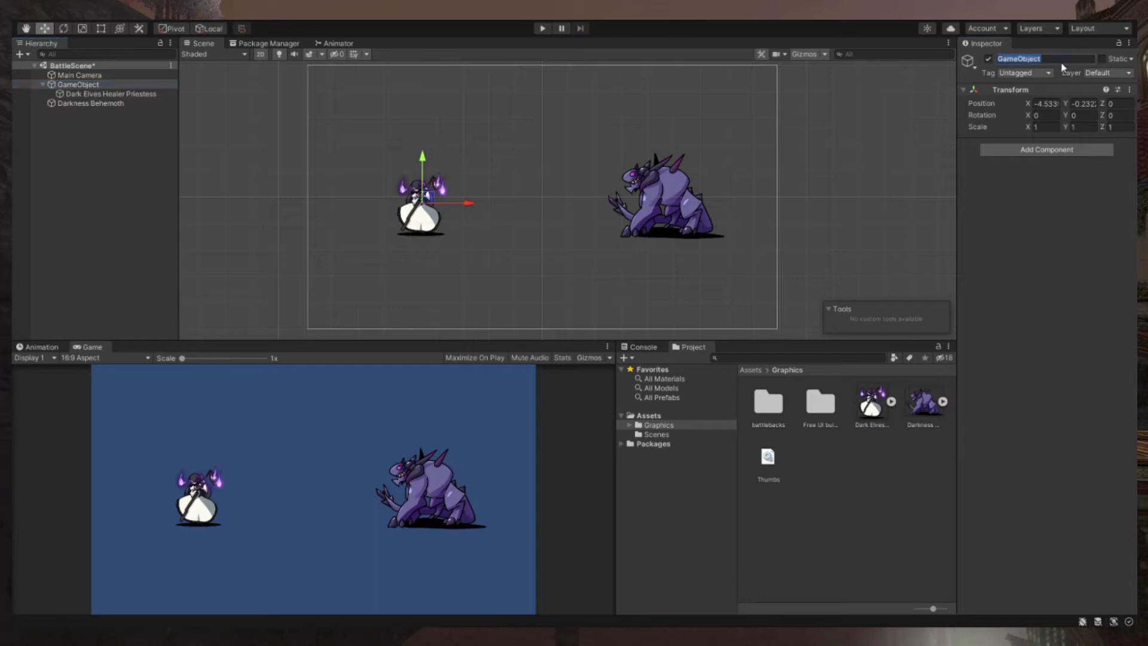
pyautogui.write('Priestess')
pyautogui.press('Return')
# - Return to the root Assets folder and reset the Priestess parent's transform to the origin
pyautogui.click(751, 370)
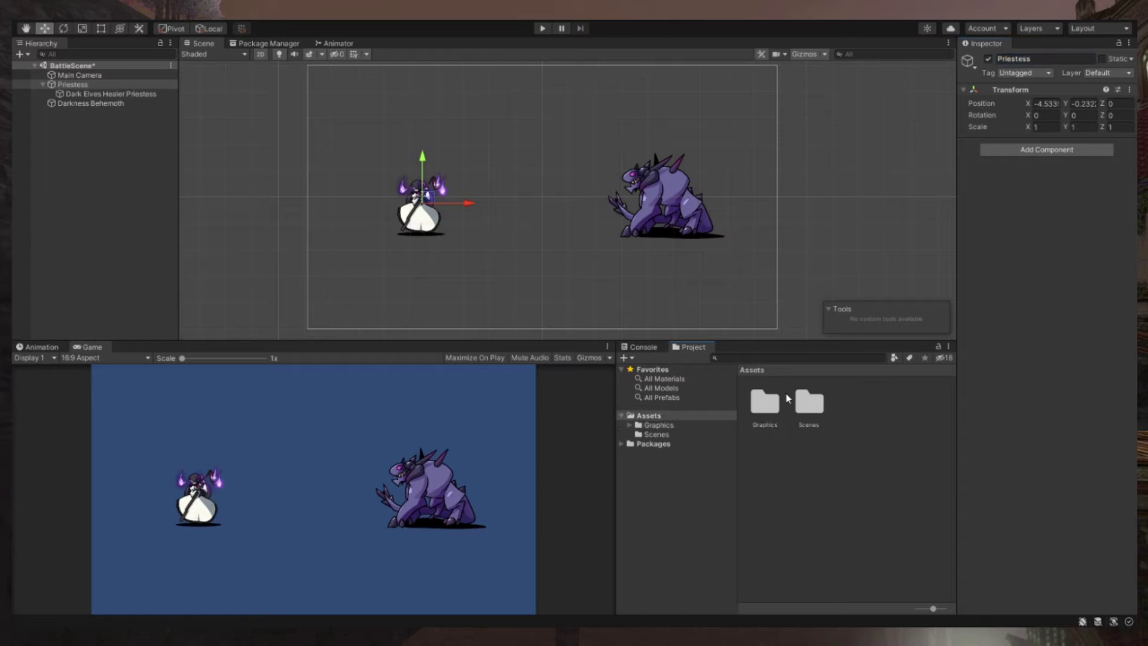
pyautogui.rightClick(1042, 95)
pyautogui.click(1064, 103)
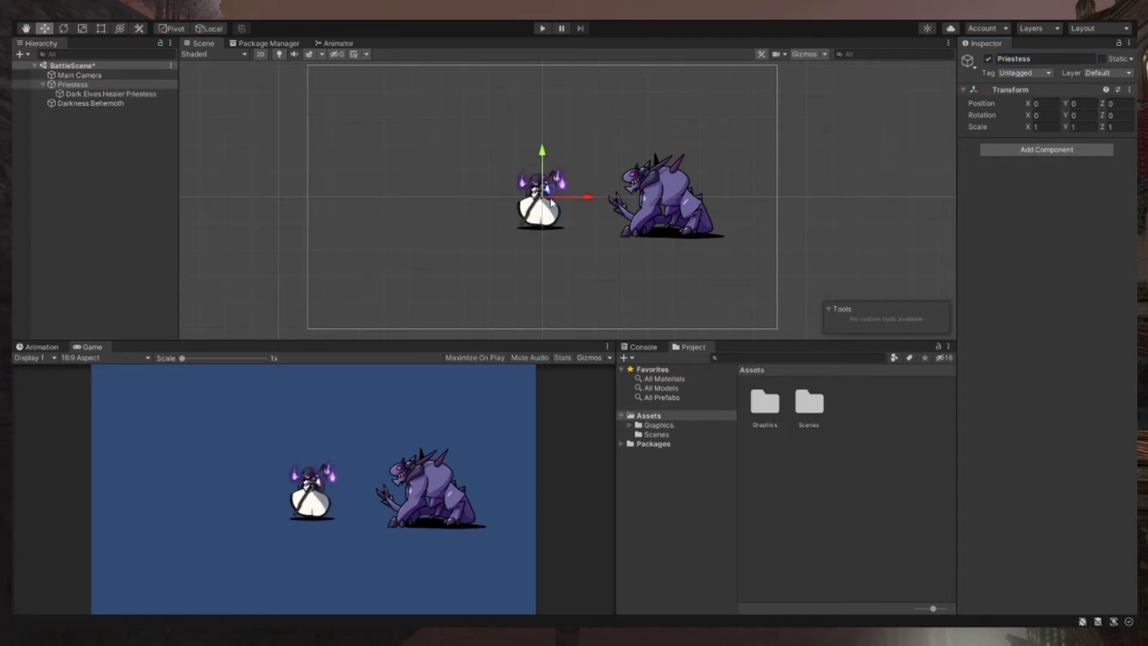
# - Raise the Dark Elves Healer Priestess sprite above its parent's pivot by setting its Y position to 1.2
pyautogui.scroll(3, 542, 197)
pyautogui.scroll(2, 542, 197)
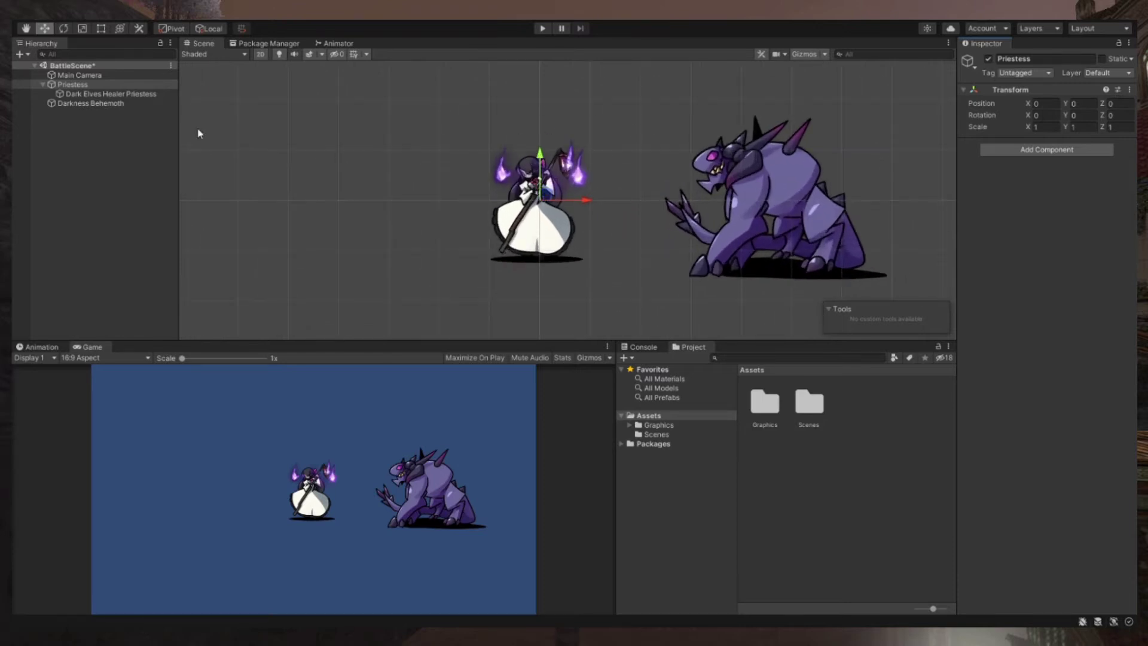
pyautogui.click(111, 94)
pyautogui.moveTo(1066, 104); pyautogui.dragTo(1086, 97)
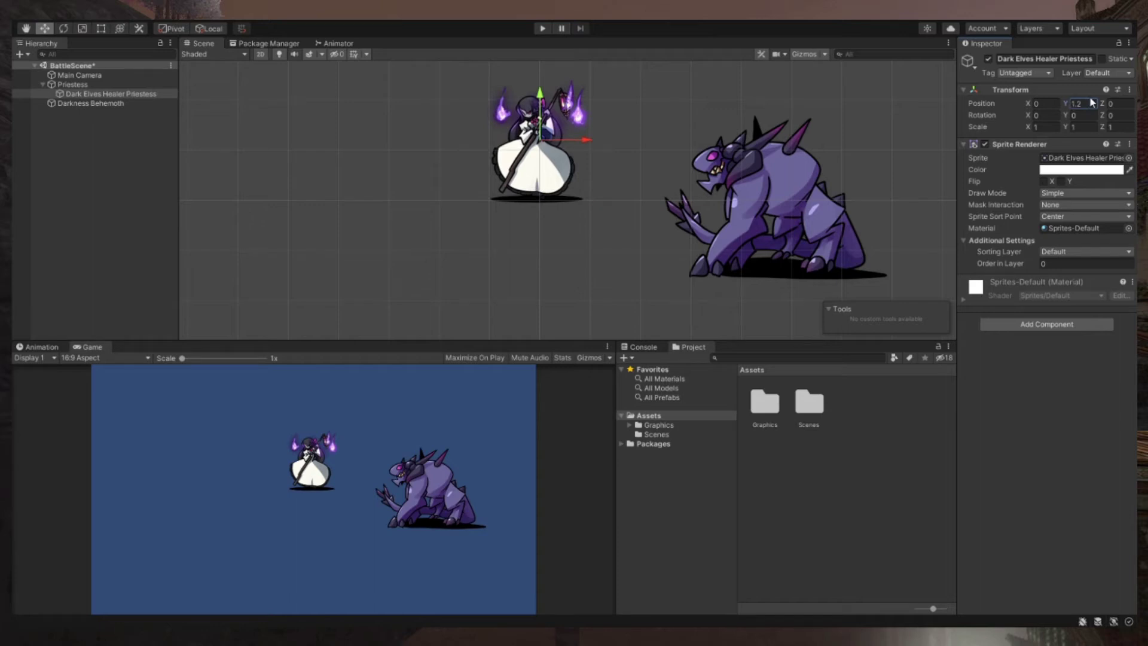
pyautogui.moveTo(1092, 102); pyautogui.dragTo(1083, 103)
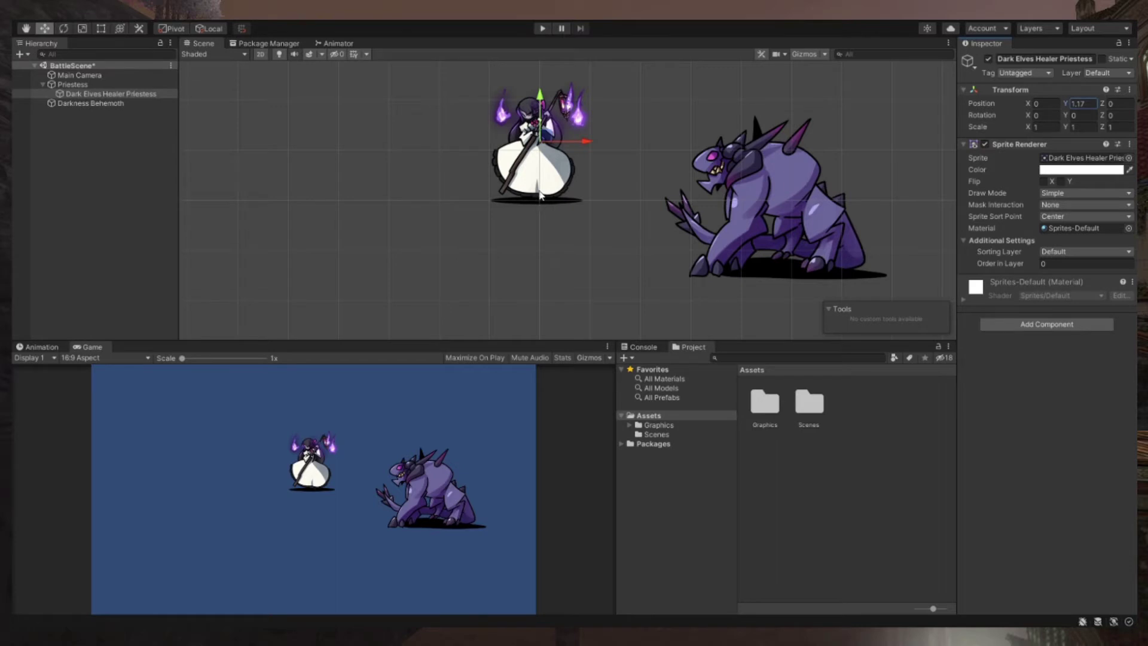
pyautogui.scroll(-5, 535, 203)
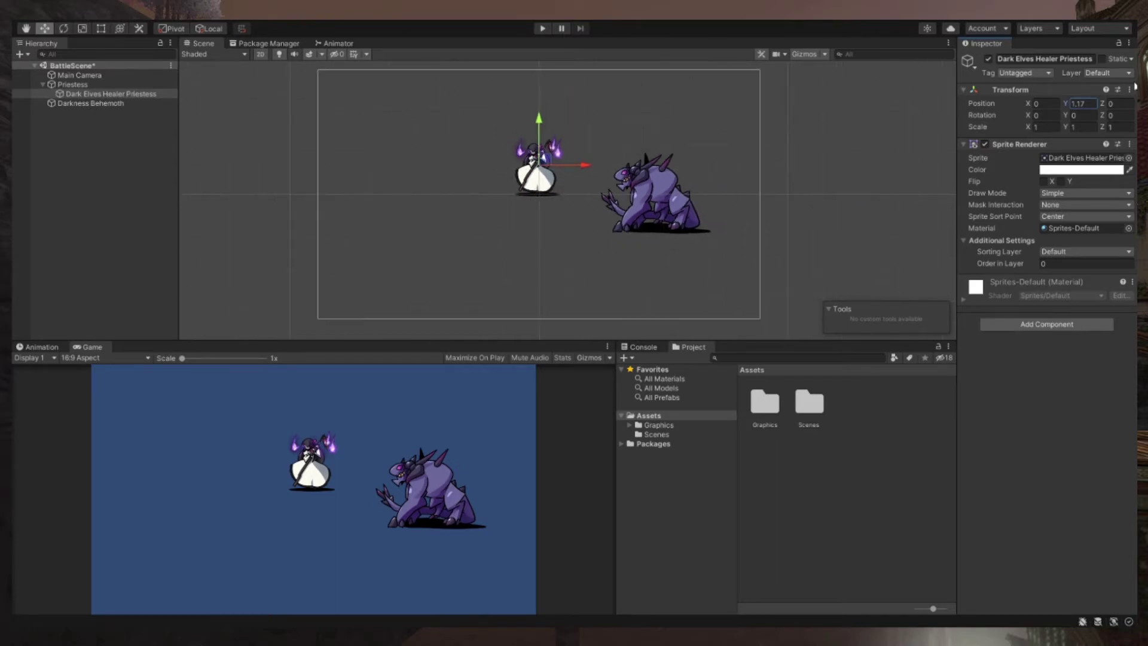
pyautogui.write('1.2')
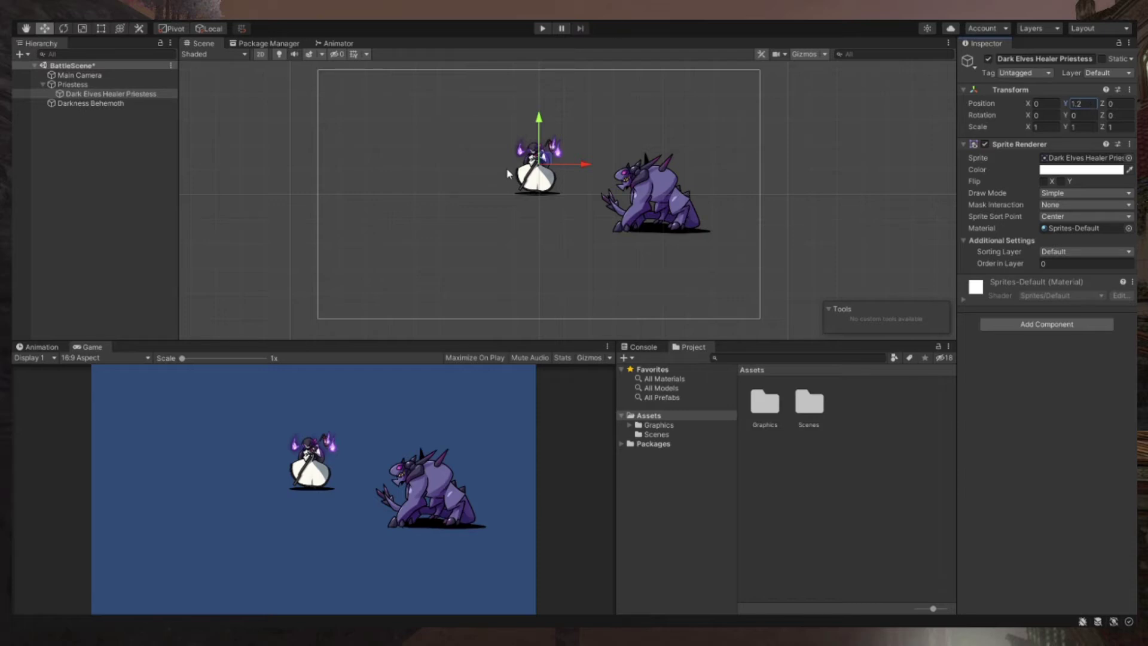
pyautogui.scroll(3, 535, 173)
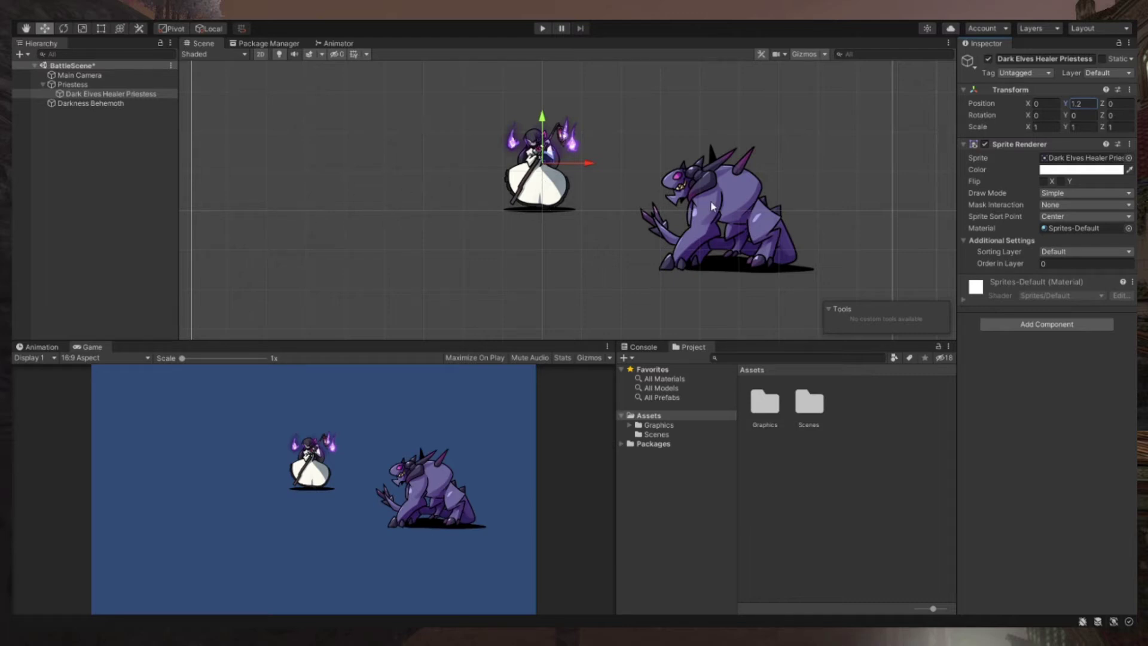
# - Set the Dark Elves Healer Priestess sprite's Y position back to 0 within its parent
pyautogui.click(76, 105)
pyautogui.click(111, 94)
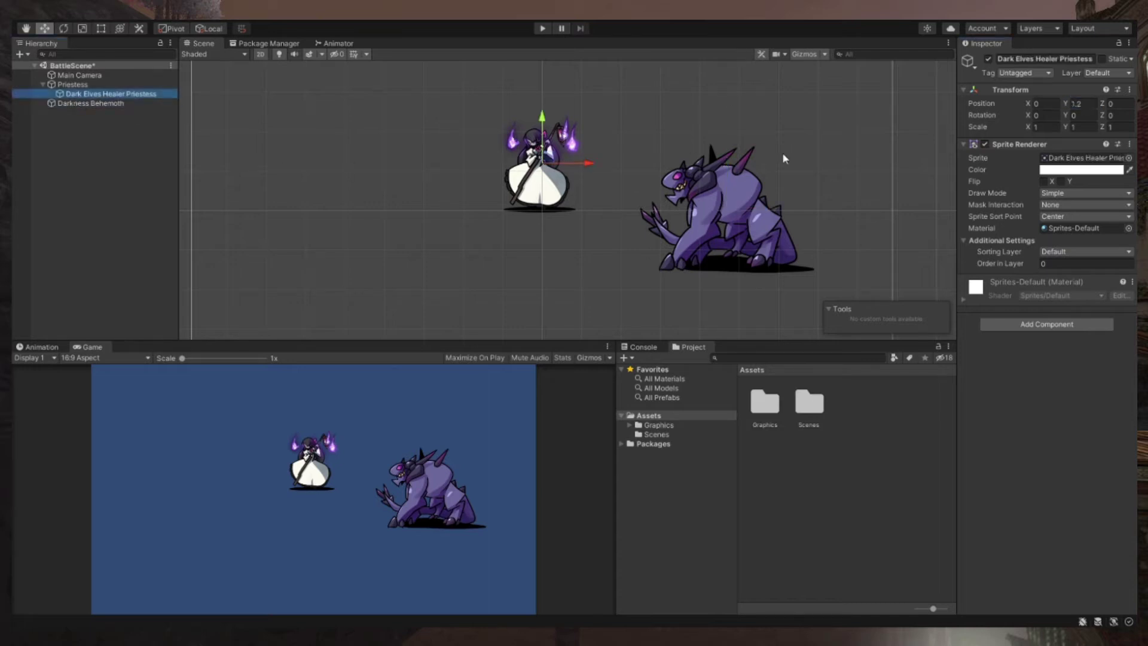
pyautogui.click(1096, 107)
pyautogui.write('0')
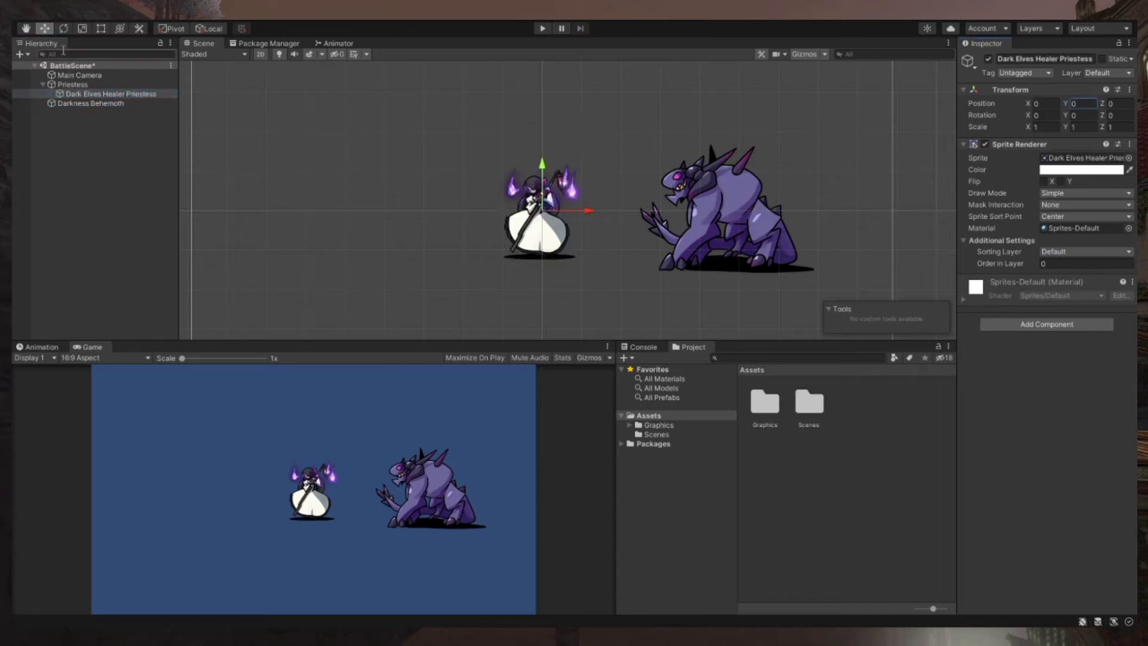
# - Set the Y position of Priestess and Darkness Behemoth together to 3 and return both to 0
pyautogui.click(72, 84)
pyautogui.keyDown('ctrl'); pyautogui.click(79, 104); pyautogui.keyUp('ctrl')
pyautogui.click(1081, 104)
pyautogui.write('3')
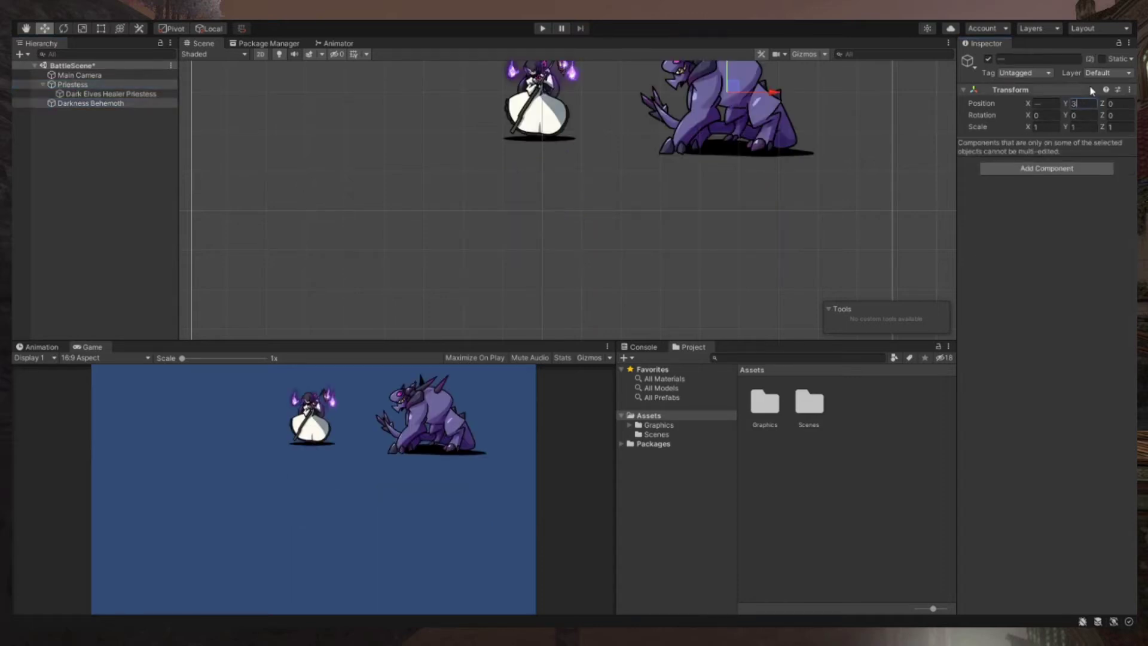
pyautogui.press('BackSpace')
pyautogui.write('0')
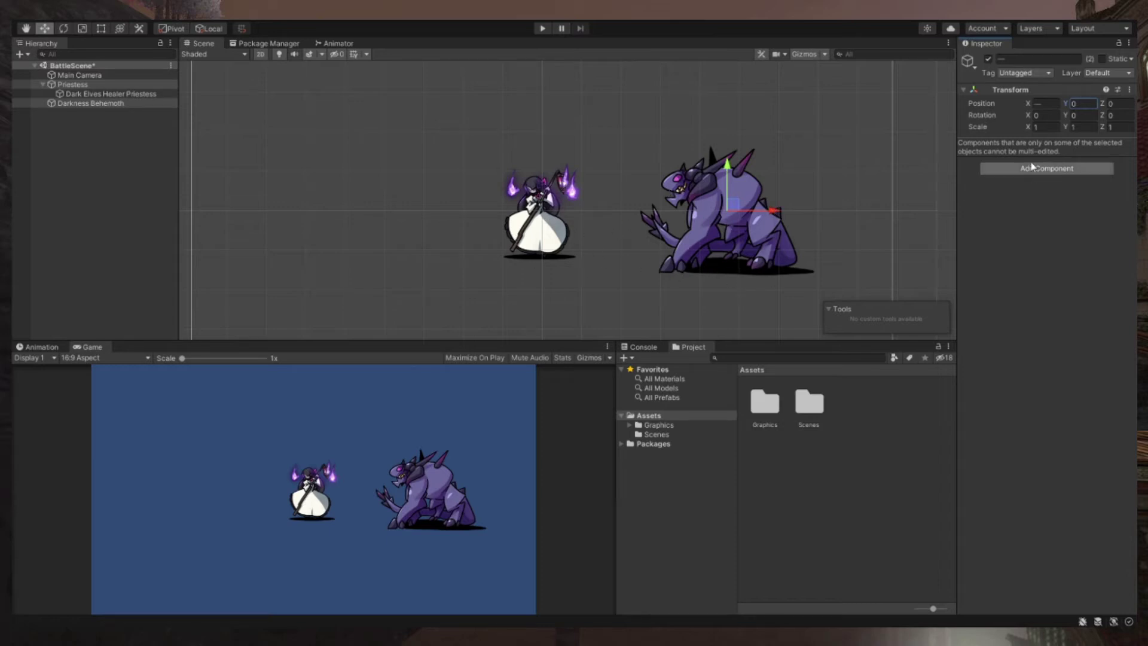
# - Set the Dark Elves Healer Priestess sprite's Y position to 1.2 within its parent
pyautogui.click(113, 93)
pyautogui.click(1081, 104)
pyautogui.write('1.2')
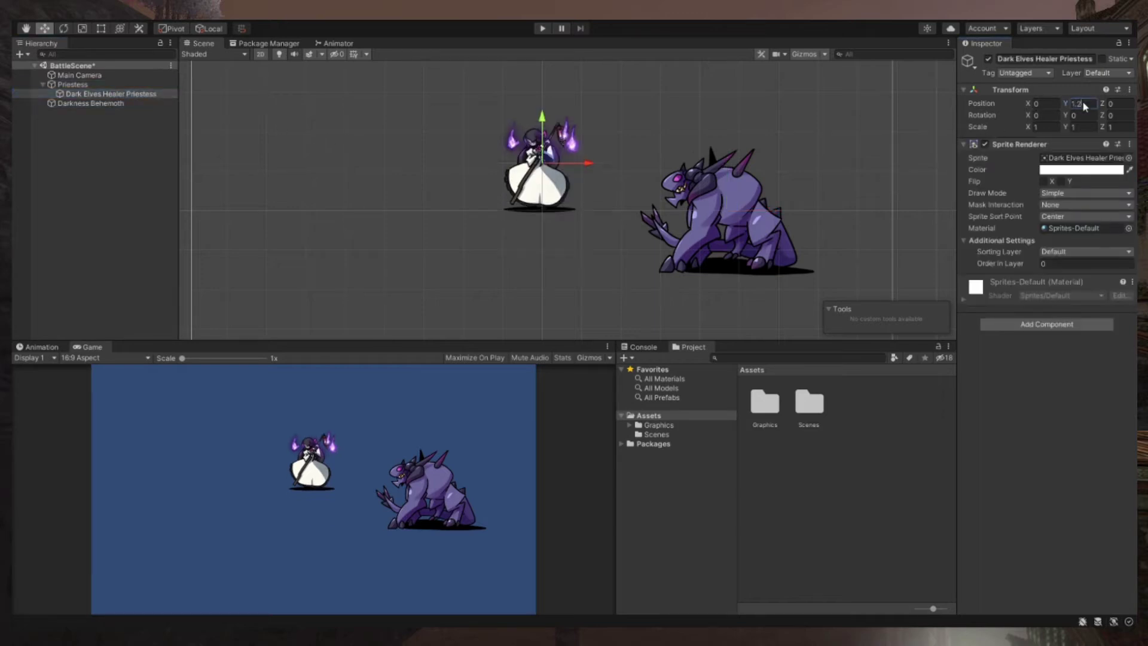
# - Wrap Darkness Behemoth in a new empty parent object and move the Priestess parent left to about X -5.27
pyautogui.click(68, 105)
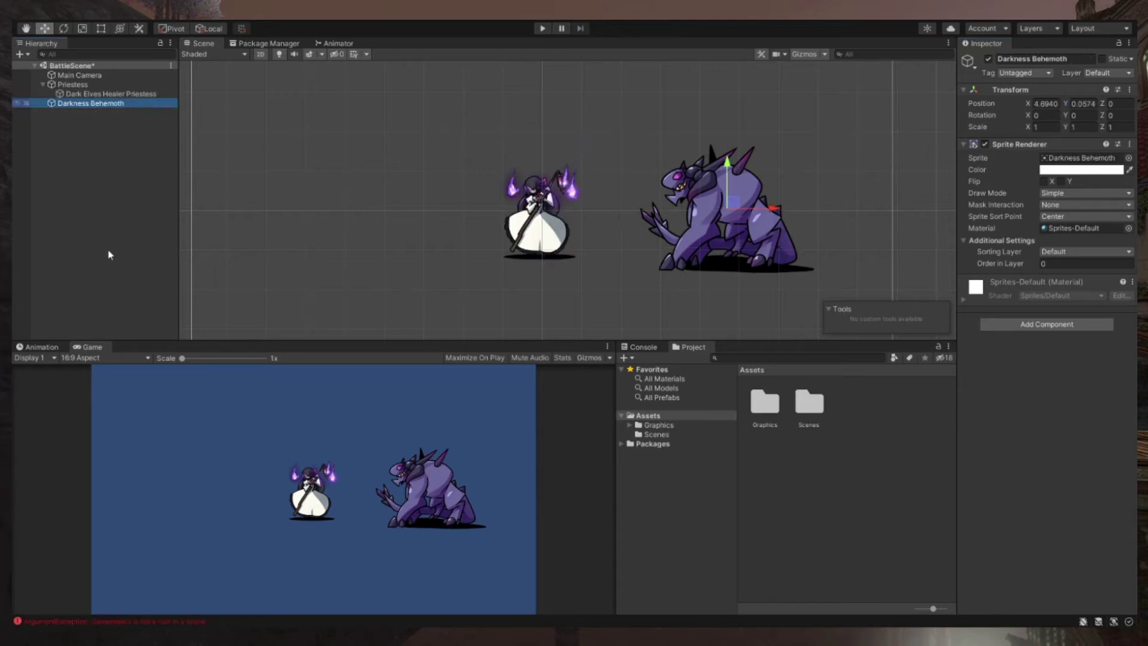
pyautogui.hotkey('ctrl', 'shift', 'g')
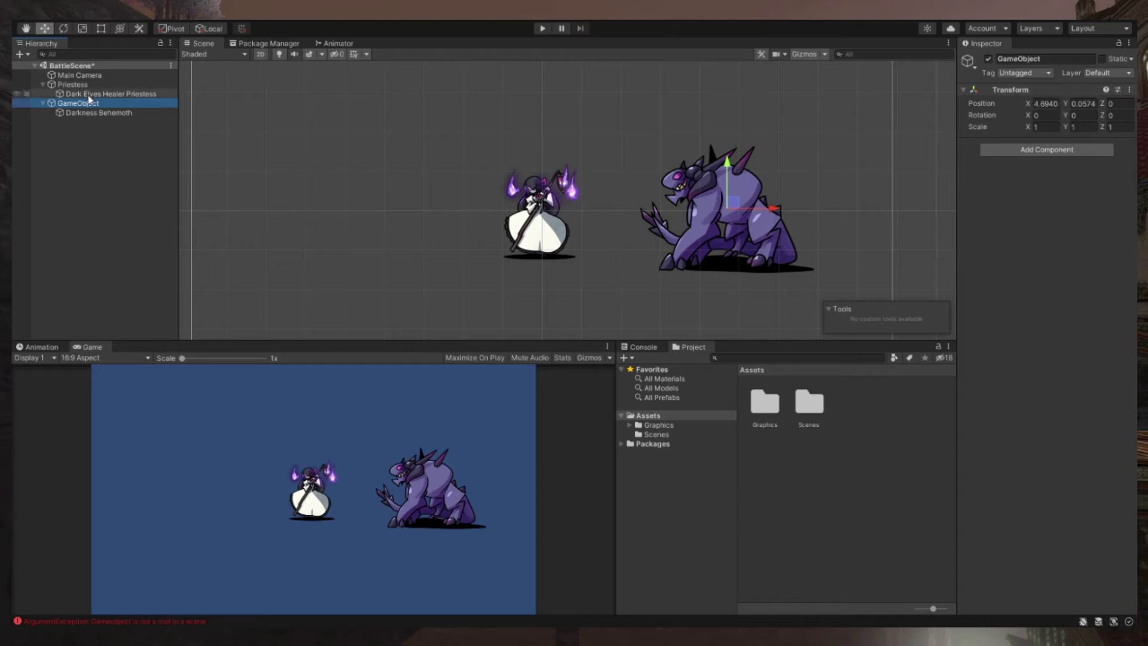
pyautogui.click(72, 84)
pyautogui.moveTo(588, 216); pyautogui.dragTo(382, 213)
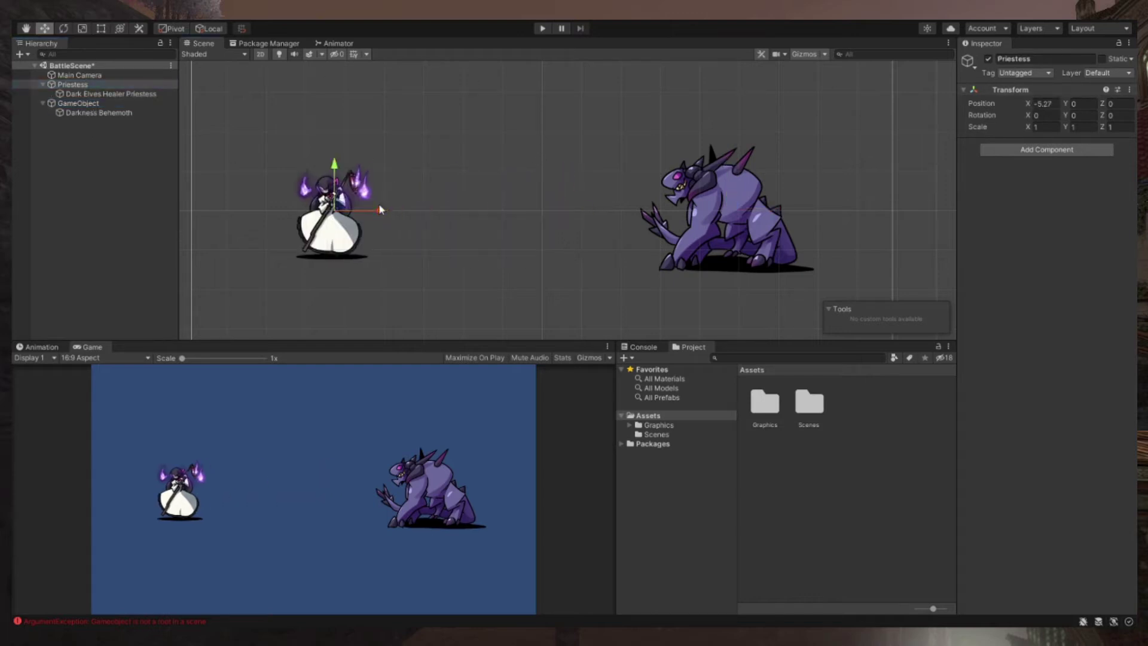
# - Reset the transform of the Darkness Behemoth's new parent object to the origin
pyautogui.click(123, 105)
pyautogui.rightClick(1033, 93)
pyautogui.click(1042, 100)
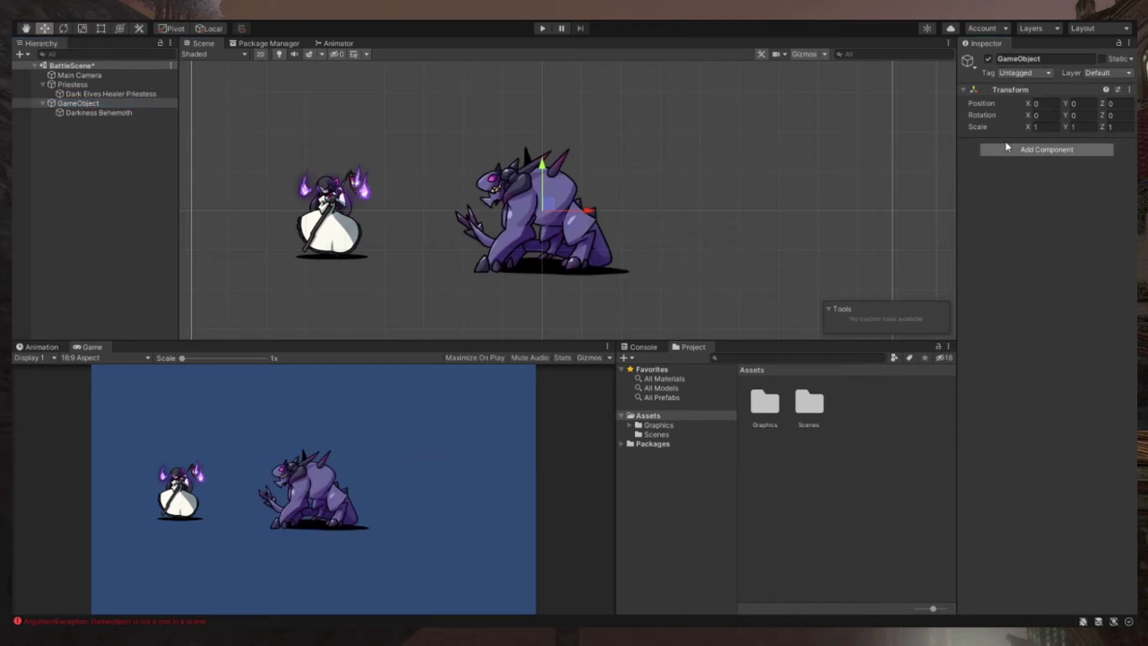
# - Set the Darkness Behemoth sprite's Y position to 1.55 so its feet align with the parent's pivot
pyautogui.click(98, 112)
pyautogui.click(1080, 104)
pyautogui.write('1.6')
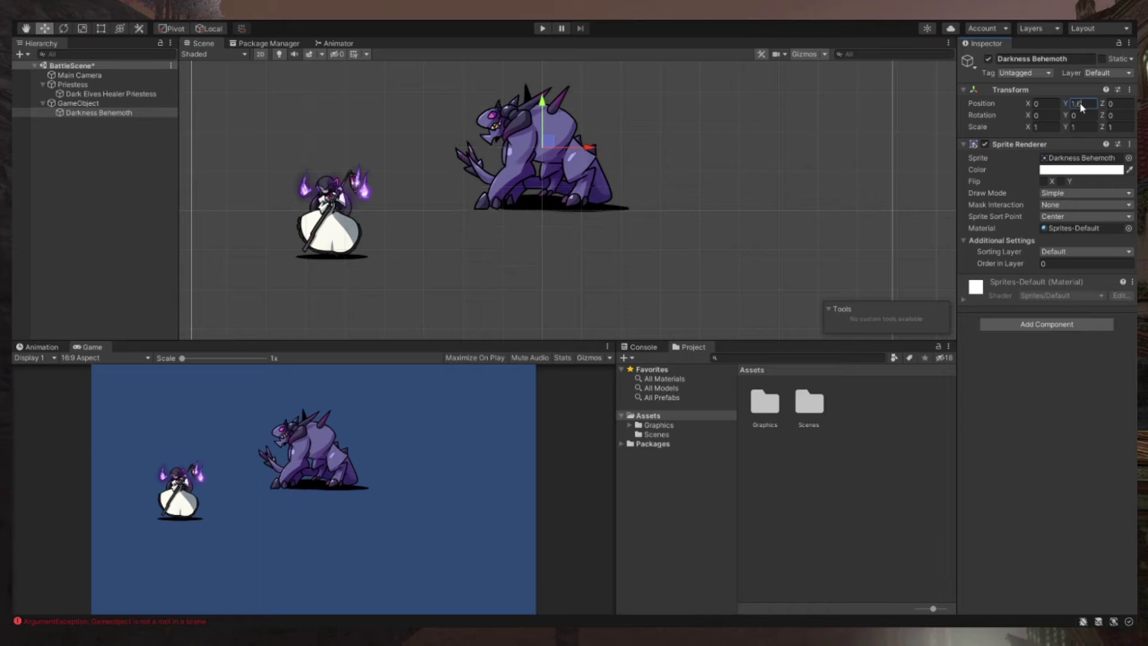
pyautogui.press('BackSpace')
pyautogui.write('5')
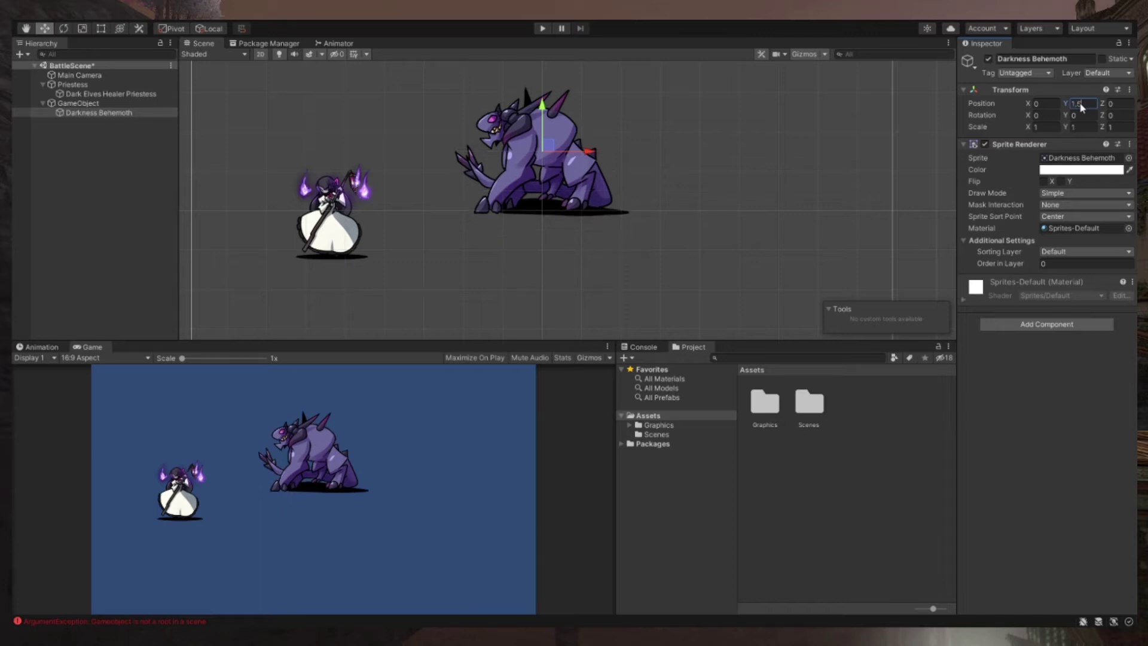
pyautogui.write('5')
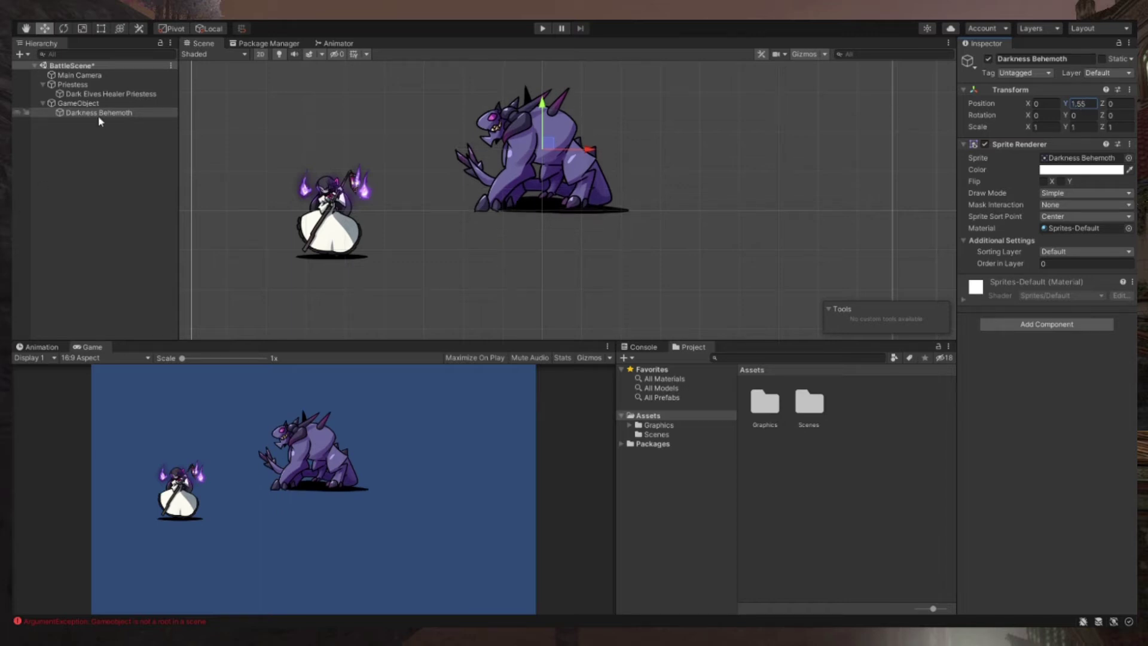
# - Rename the Darkness Behemoth's parent object to Behemoth
pyautogui.click(78, 103)
pyautogui.click(1068, 59)
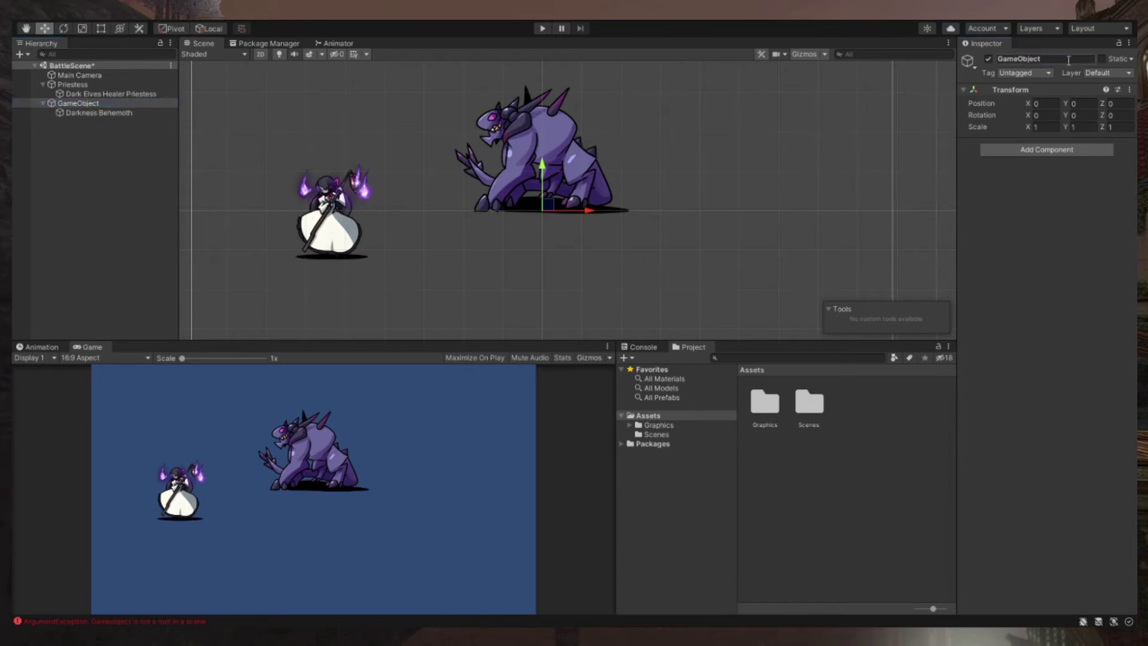
pyautogui.write('Behemoth')
pyautogui.press('Return')
# - Set the Y position of the Priestess and Behemoth parents together to 2
pyautogui.click(73, 84)
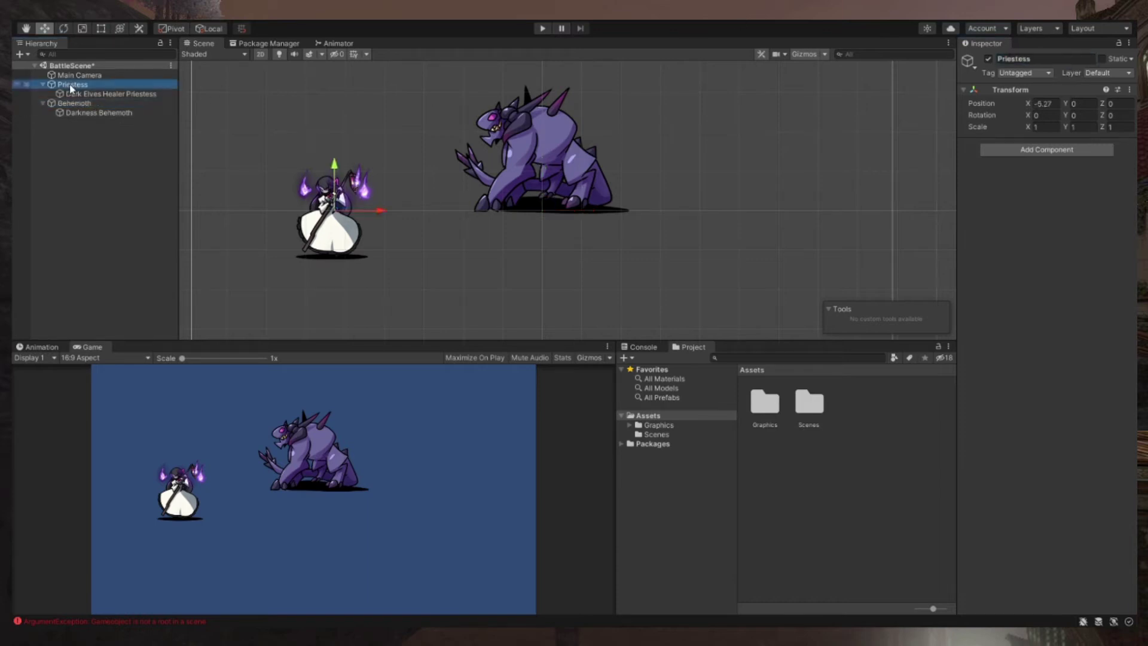
pyautogui.keyDown('ctrl'); pyautogui.click(74, 102); pyautogui.keyUp('ctrl')
pyautogui.click(1085, 103)
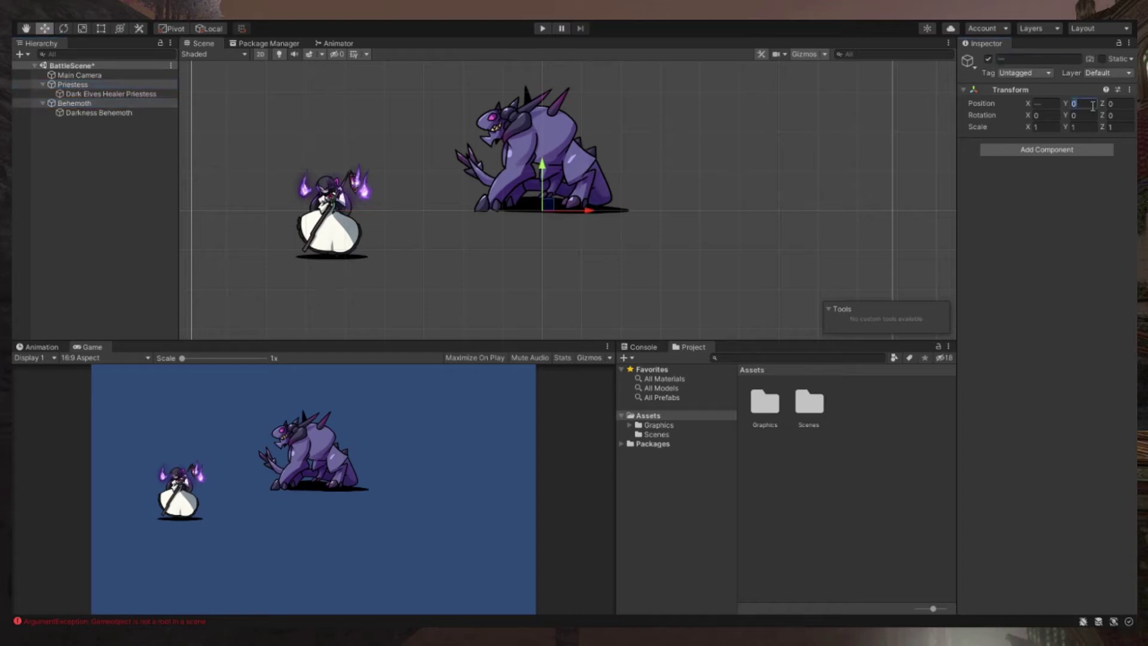
pyautogui.write('2')
pyautogui.click(92, 161)
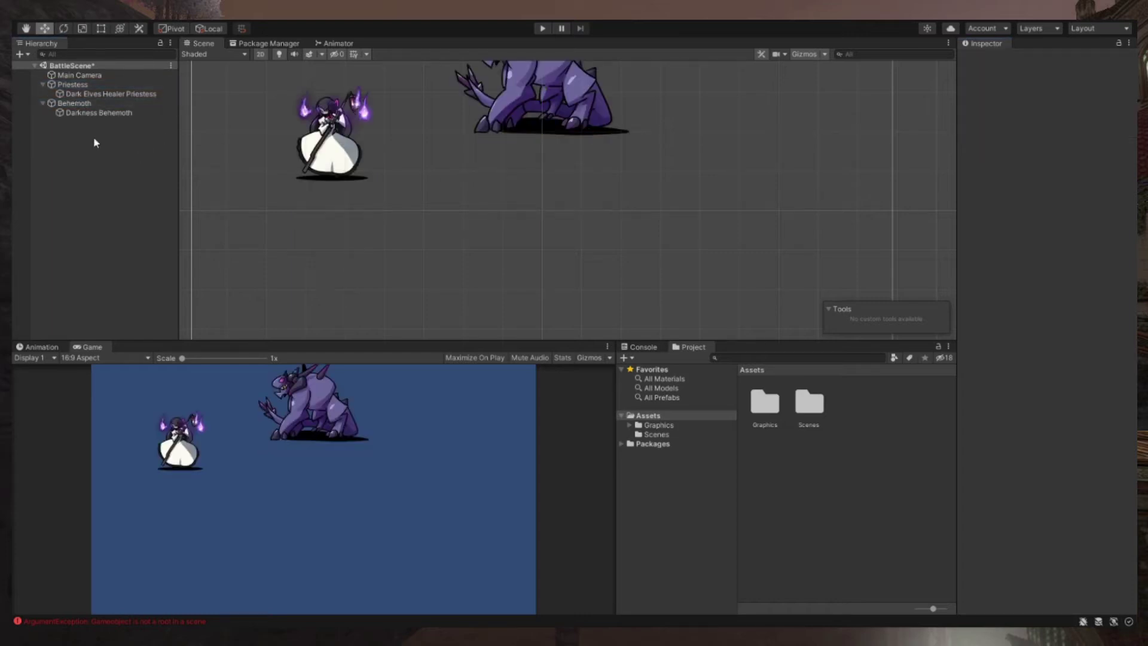
# - Set the Y position of both the Priestess and Behemoth parents back to 0
pyautogui.click(91, 103)
pyautogui.keyDown('ctrl'); pyautogui.click(90, 88); pyautogui.keyUp('ctrl')
pyautogui.click(1085, 104)
pyautogui.write('0')
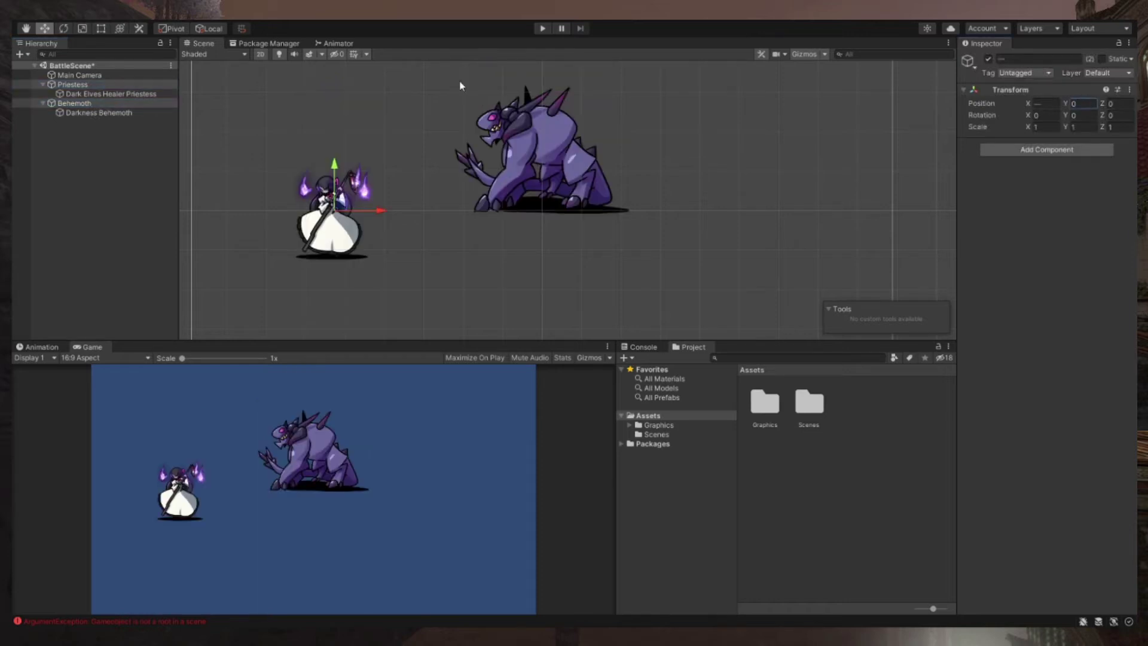
# - Set the Dark Elves Healer Priestess sprite's Y position to 1.2 so its feet align with the parent's pivot
pyautogui.click(153, 96)
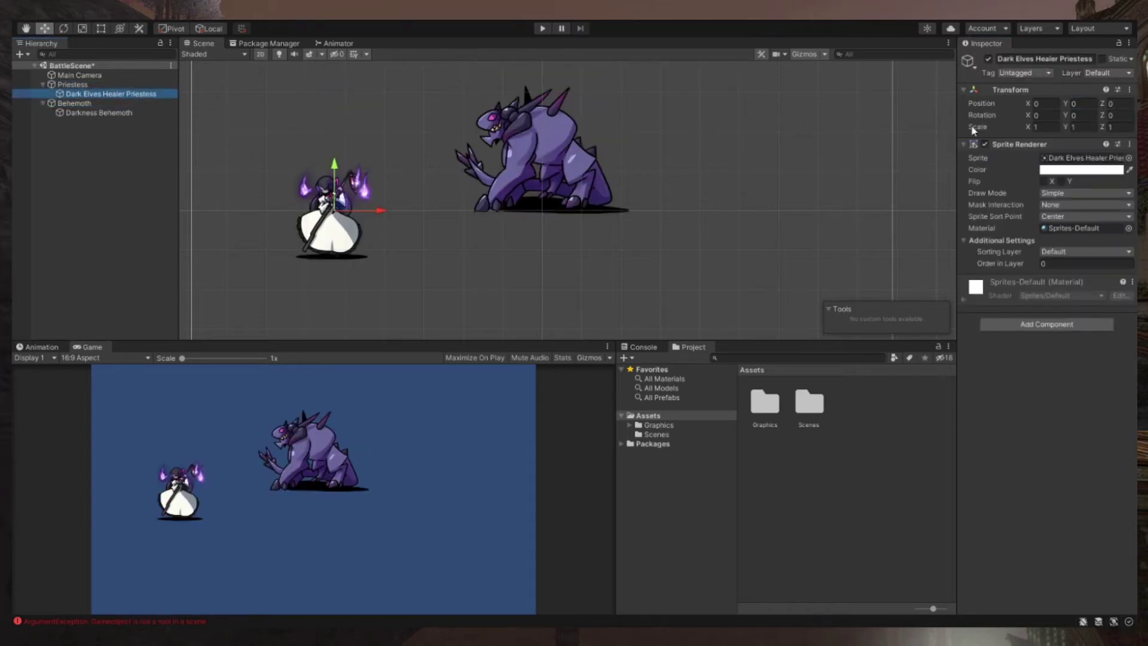
pyautogui.click(1082, 104)
pyautogui.write('1.2')
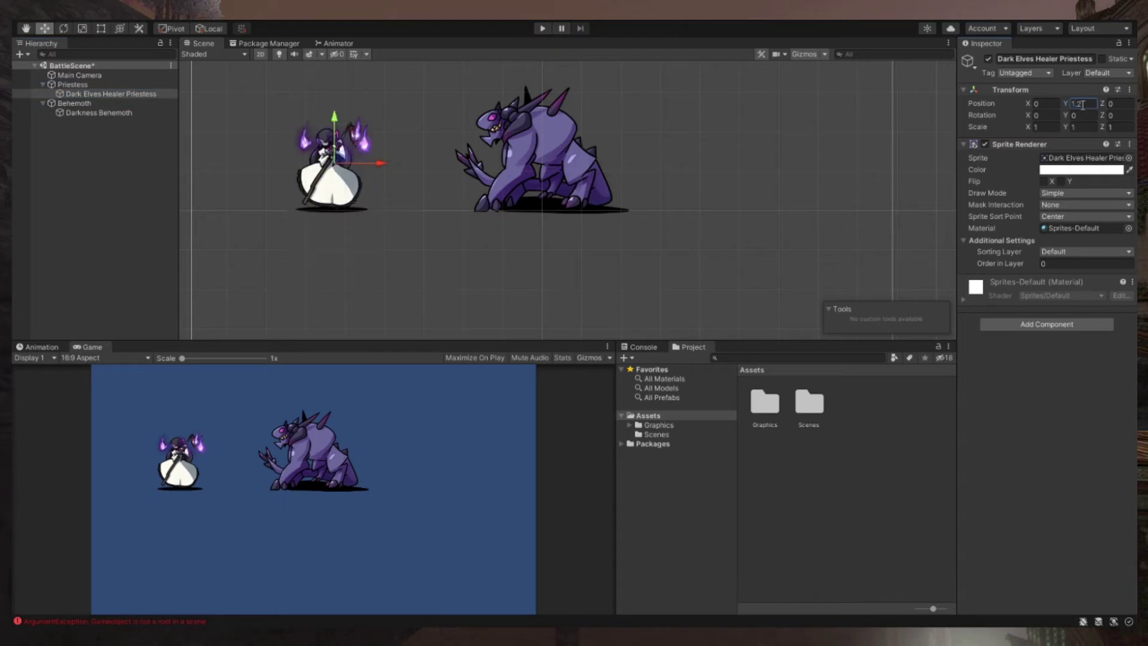
# - Set the Y position of the Priestess and Behemoth parents together to -1.5
pyautogui.click(75, 84)
pyautogui.keyDown('ctrl'); pyautogui.click(89, 104); pyautogui.keyUp('ctrl')
pyautogui.click(1092, 104)
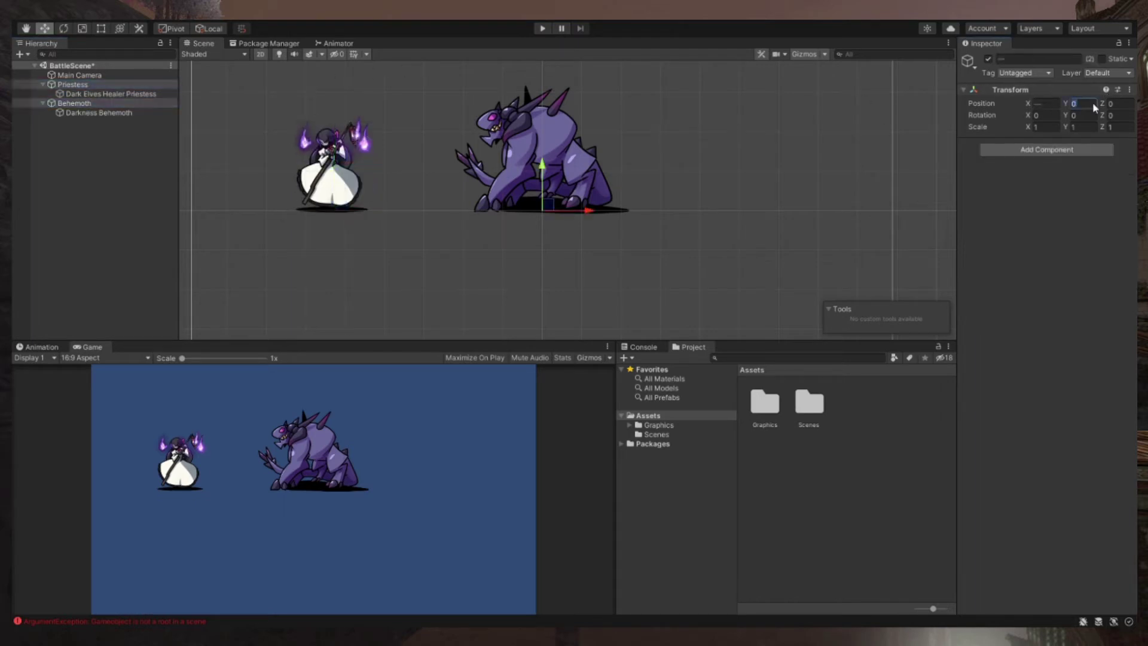
pyautogui.write('2')
pyautogui.press('BackSpace')
pyautogui.write('-2')
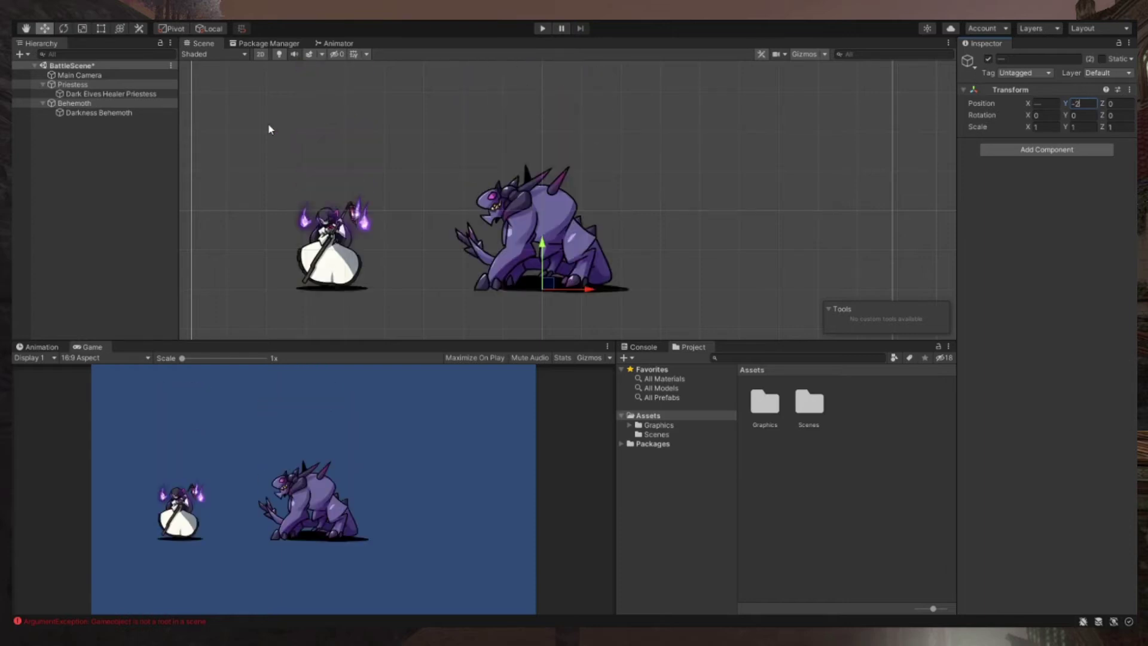
pyautogui.press('BackSpace')
pyautogui.write('1.5')
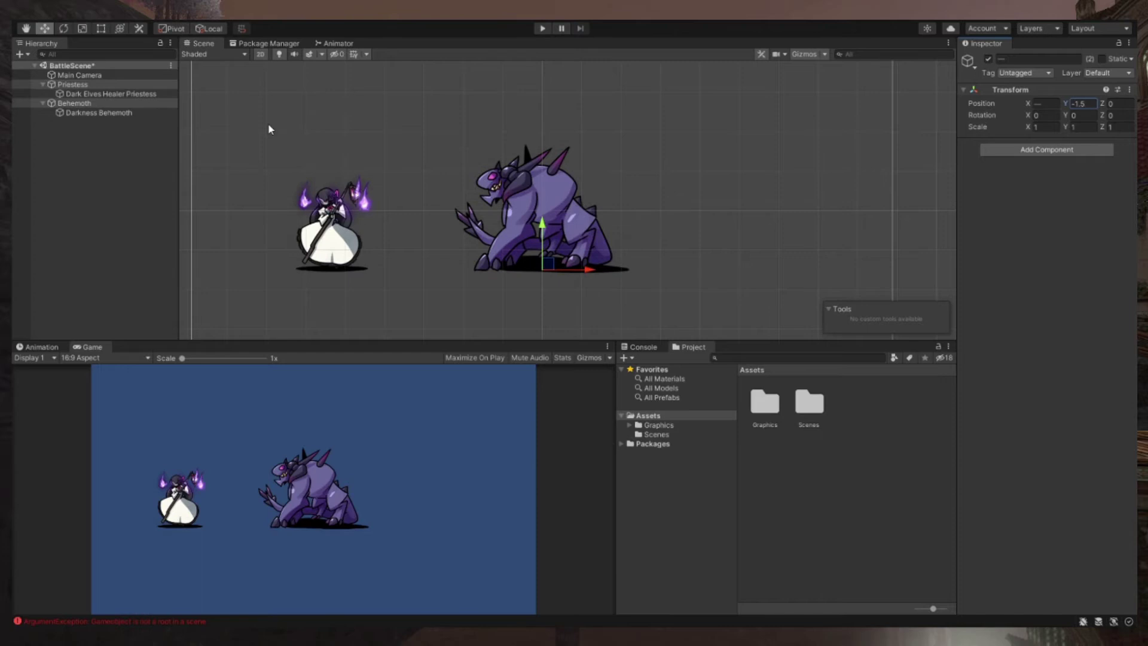
# - Set the Priestess parent's X position to -4 and the Behemoth parent's X position to 4
pyautogui.click(108, 86)
pyautogui.click(1060, 103)
pyautogui.write('-4')
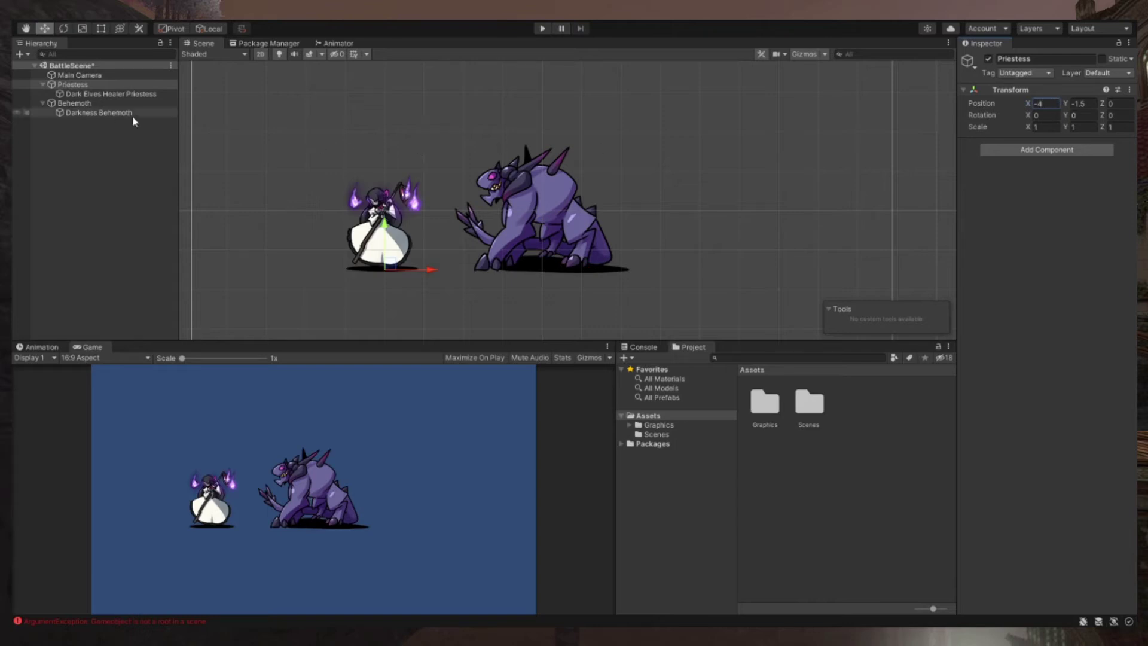
pyautogui.click(114, 103)
pyautogui.click(1042, 103)
pyautogui.write('4')
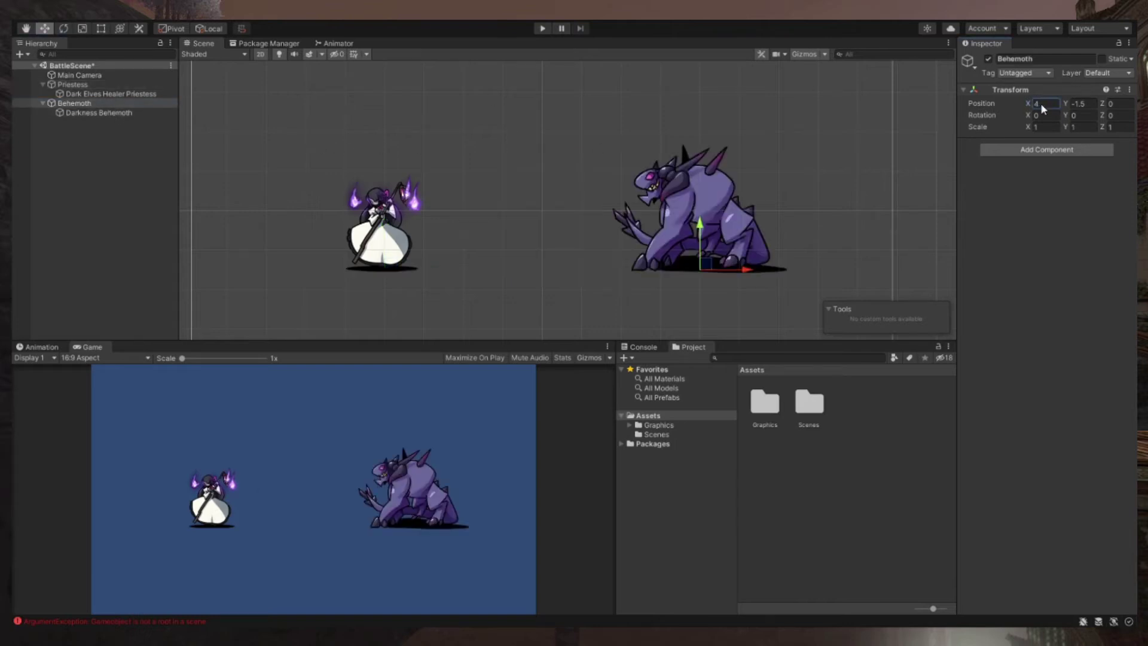
# - Flip the Dark Elves Healer Priestess sprite along the X axis
pyautogui.click(124, 96)
pyautogui.click(1043, 181)
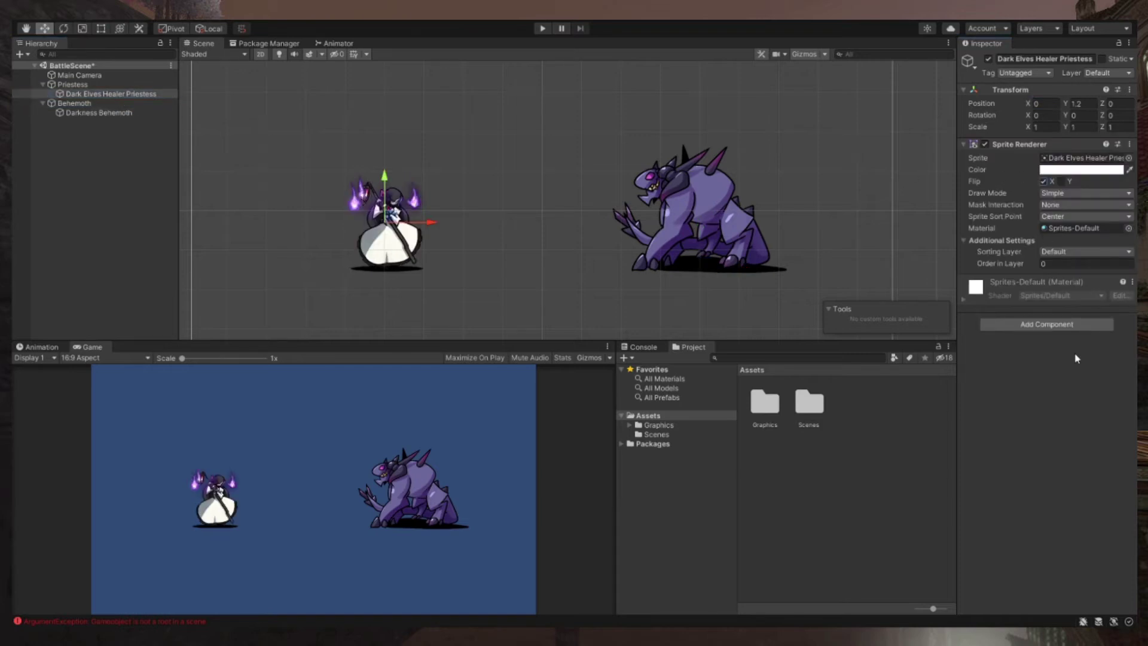
pyautogui.click(568, 278)
pyautogui.scroll(-5, 568, 277)
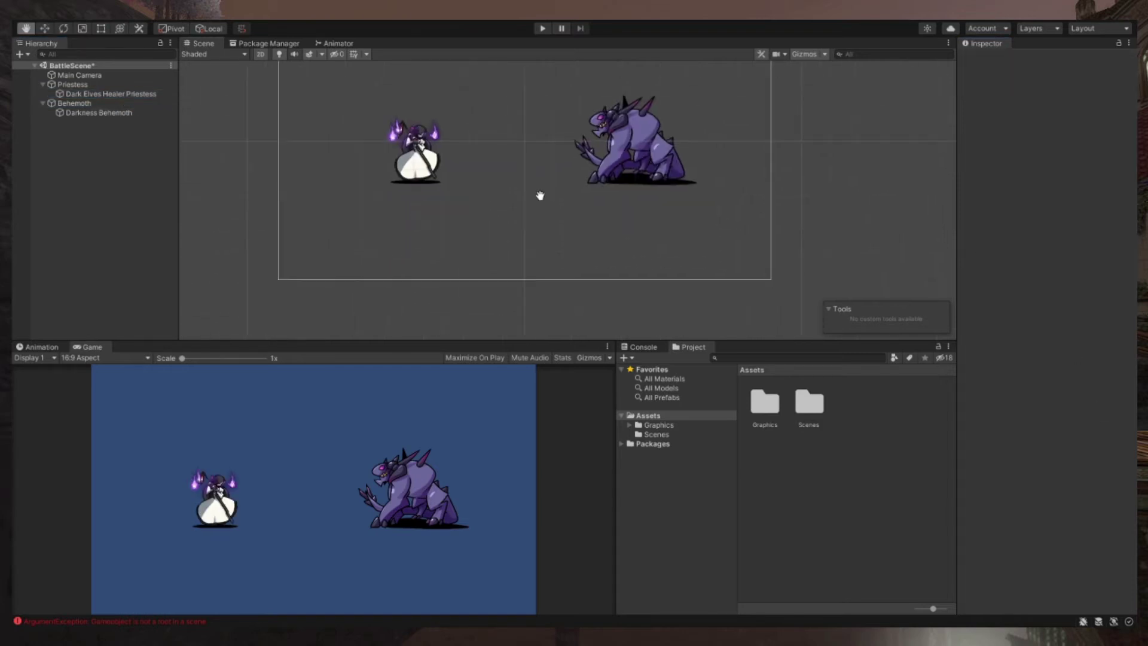
pyautogui.moveTo(520, 148); pyautogui.dragTo(522, 185, button='middle')
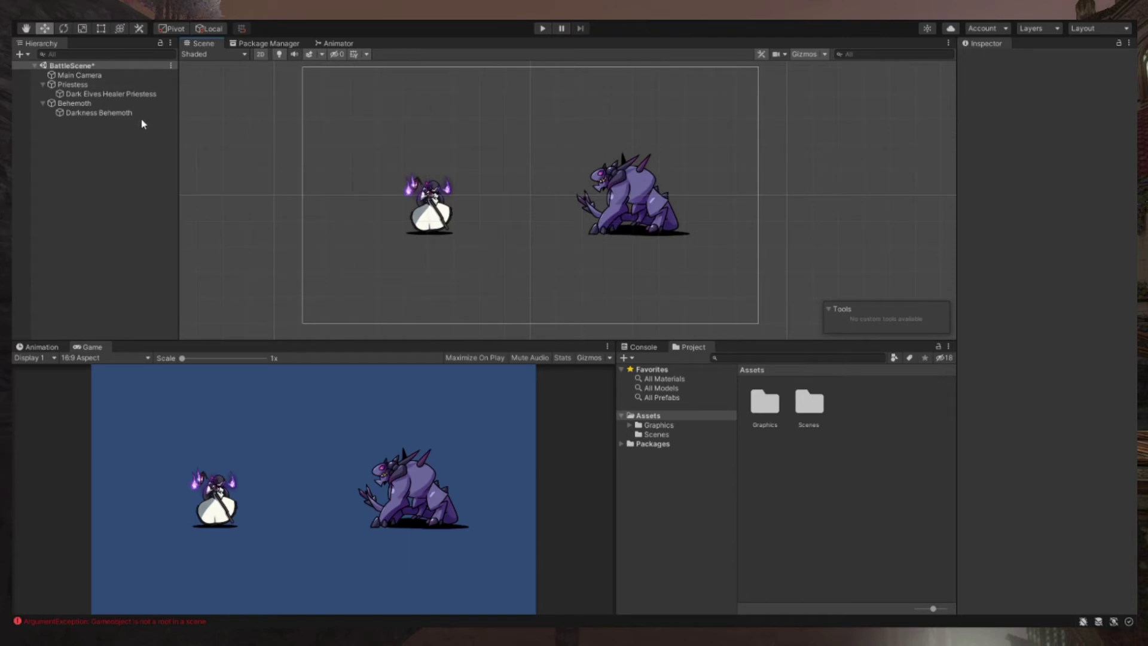
# - Create a Prefabs folder in Assets and turn the Priestess and Behemoth parents into prefabs inside it
pyautogui.click(678, 416)
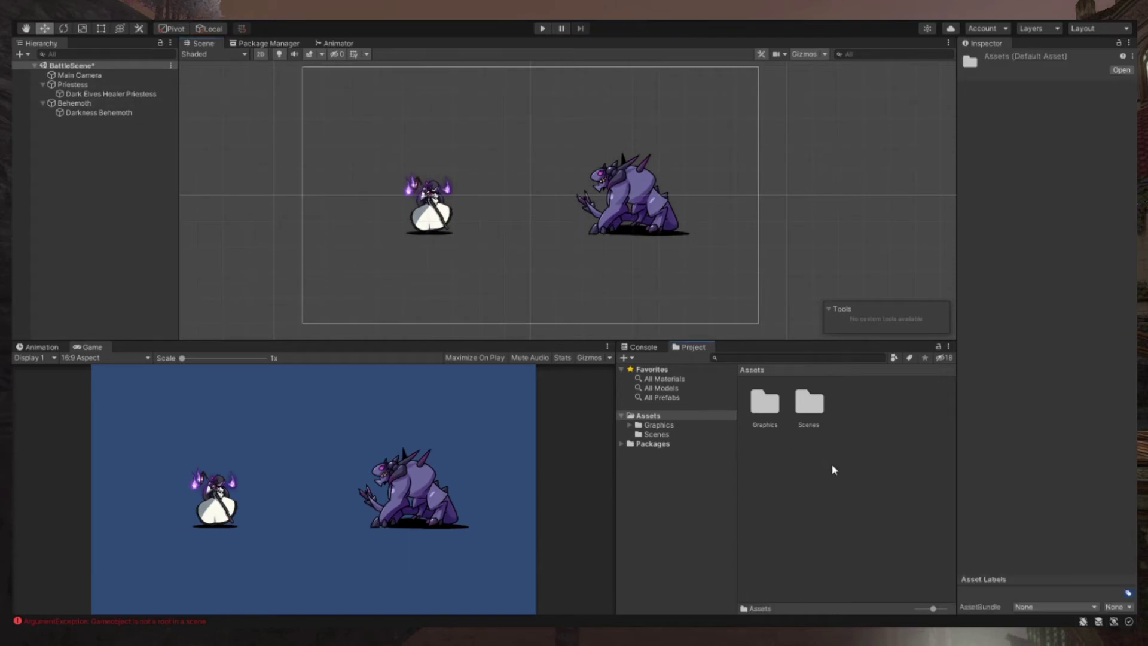
pyautogui.click(1049, 153)
pyautogui.write('Prefab')
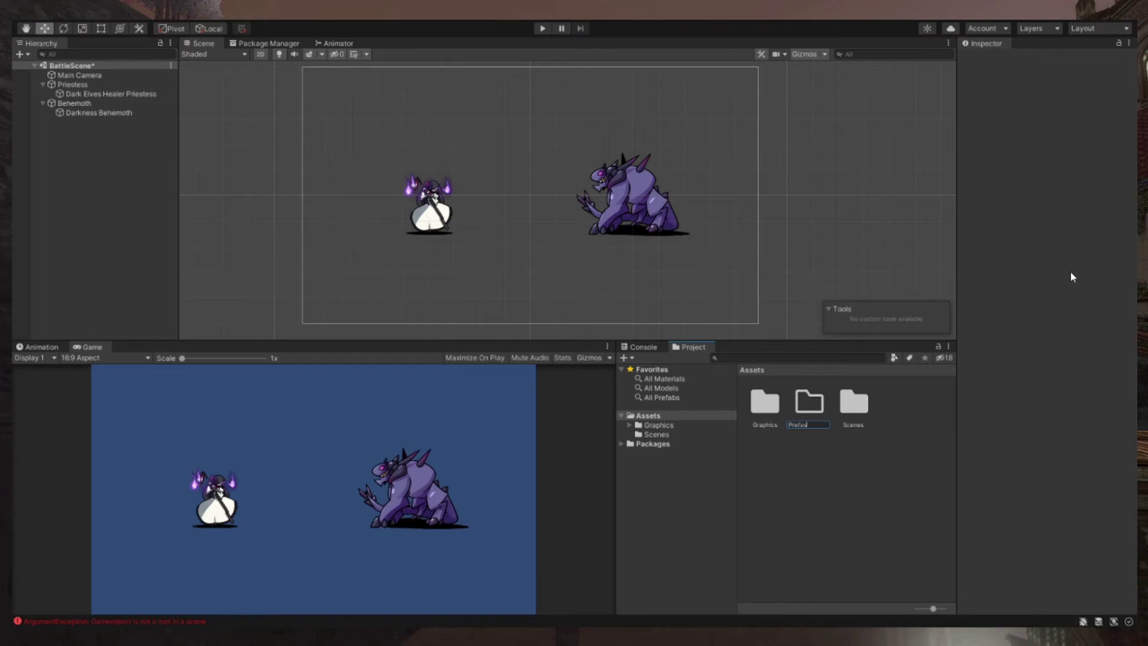
pyautogui.write('s')
pyautogui.press('Return')
pyautogui.press('Return')
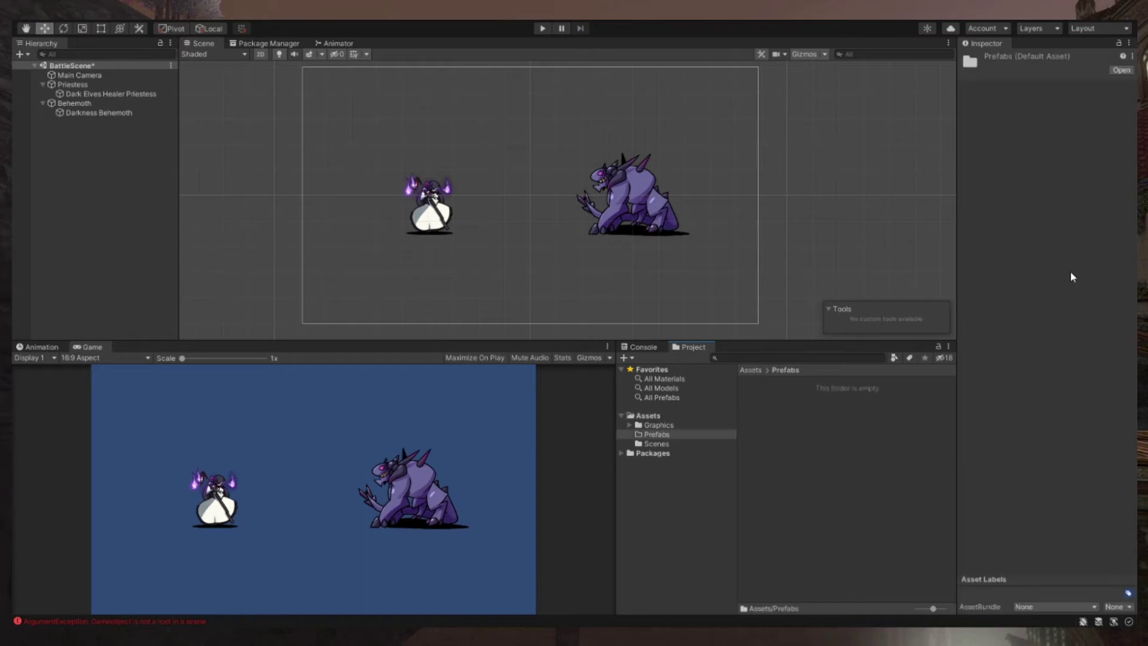
pyautogui.moveTo(73, 84); pyautogui.dragTo(873, 434)
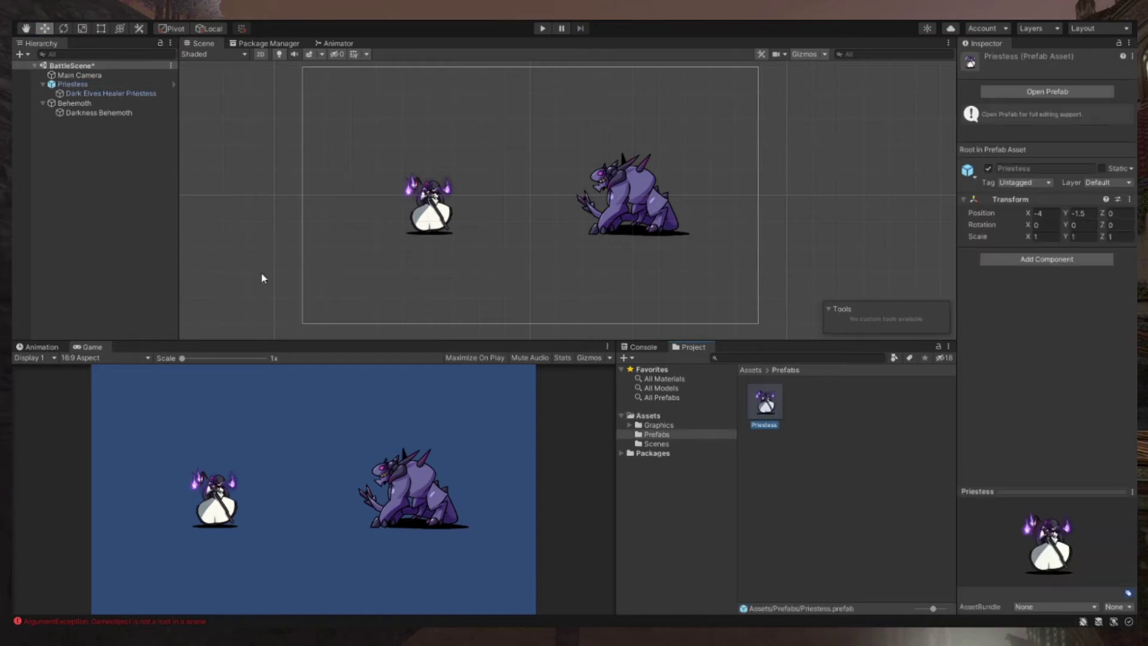
pyautogui.moveTo(75, 103); pyautogui.dragTo(807, 418)
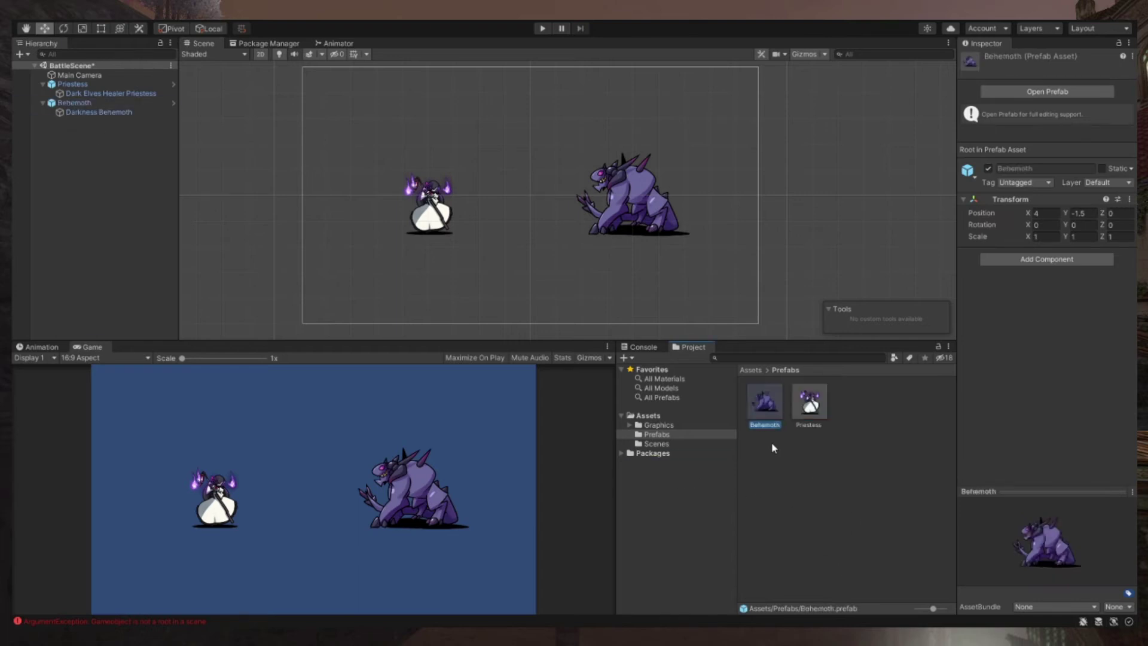
# - Reset the root transform of the Priestess prefab in prefab editing and return to the scene
pyautogui.click(174, 85)
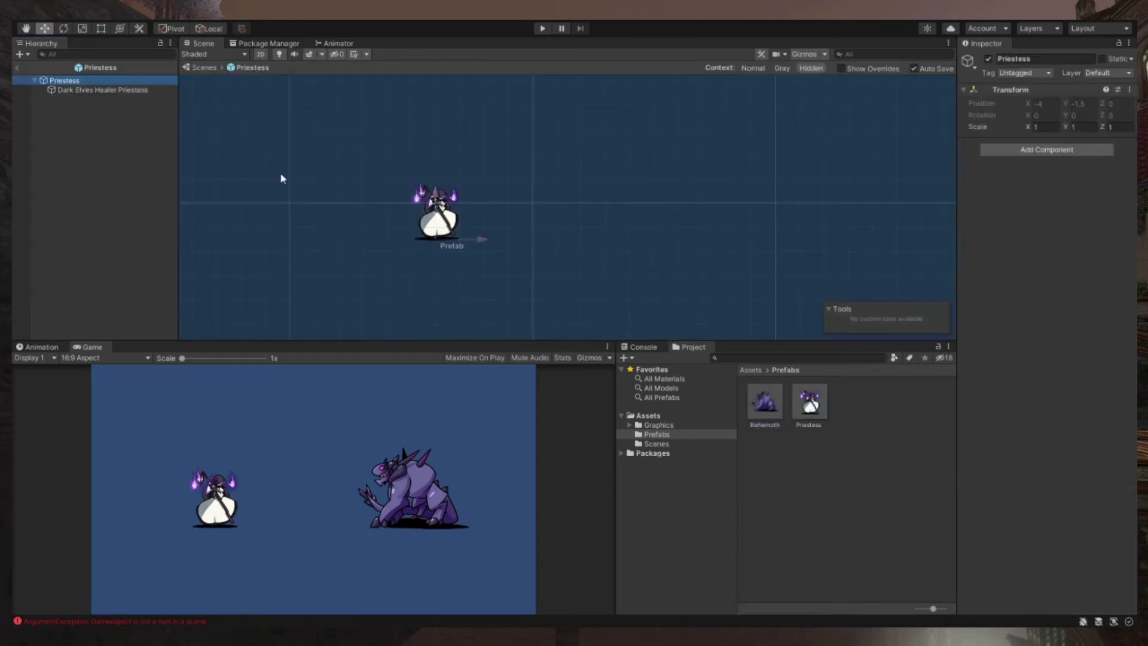
pyautogui.rightClick(1051, 93)
pyautogui.click(1061, 101)
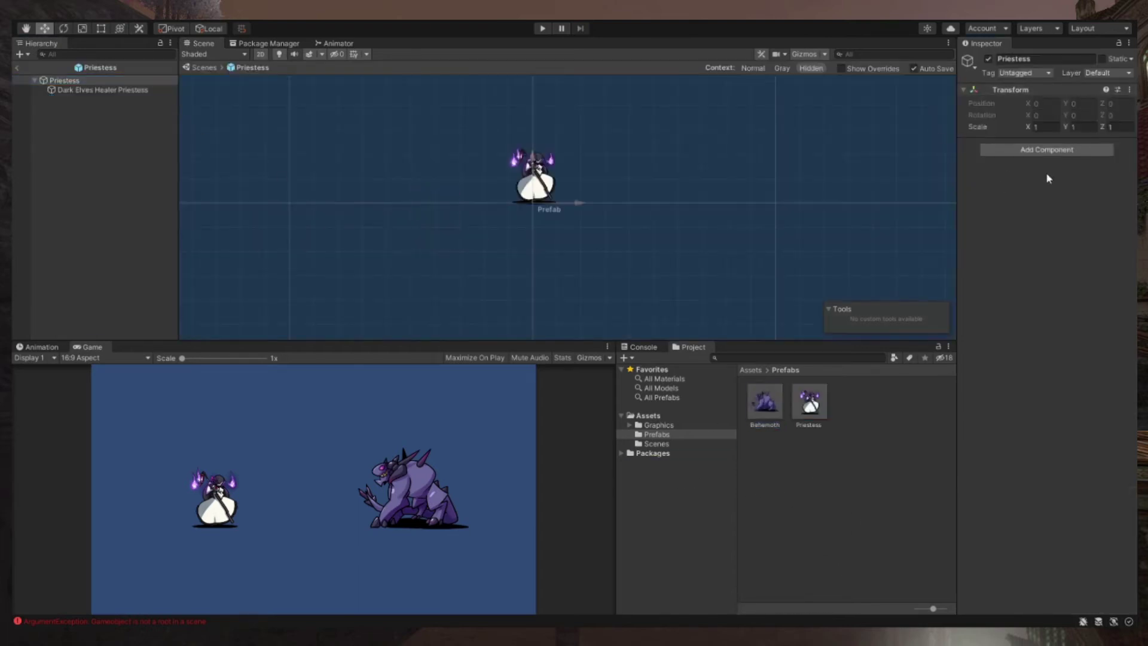
pyautogui.click(16, 67)
# - Reset the root transform of the Behemoth prefab in prefab editing and return to the scene
pyautogui.click(96, 106)
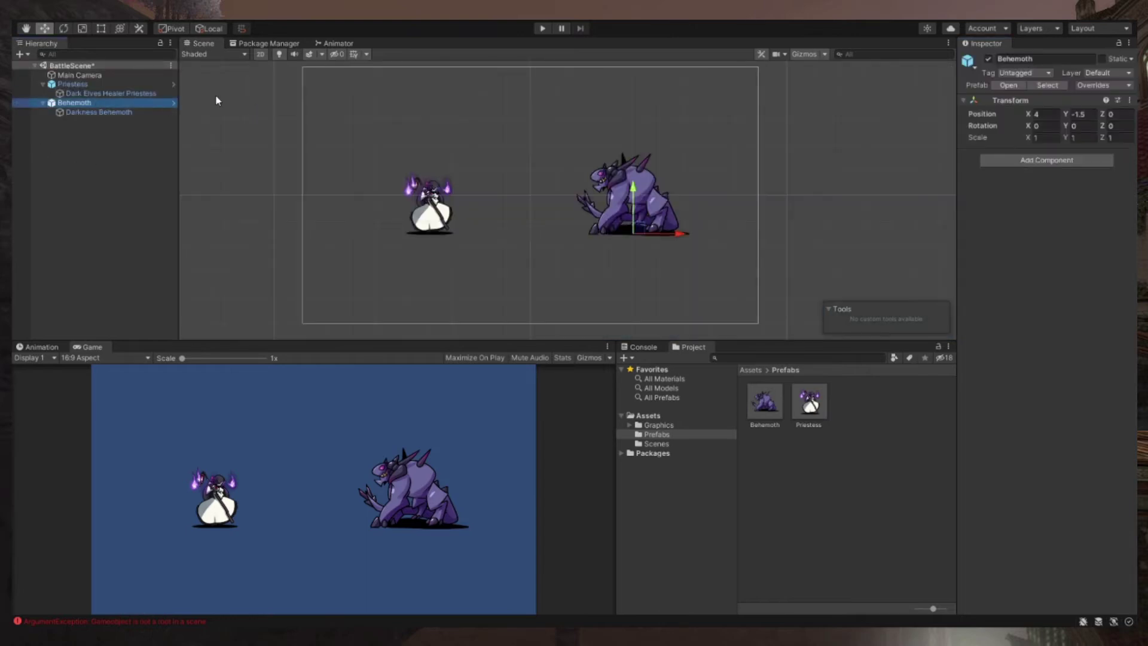
pyautogui.click(173, 103)
pyautogui.rightClick(1011, 92)
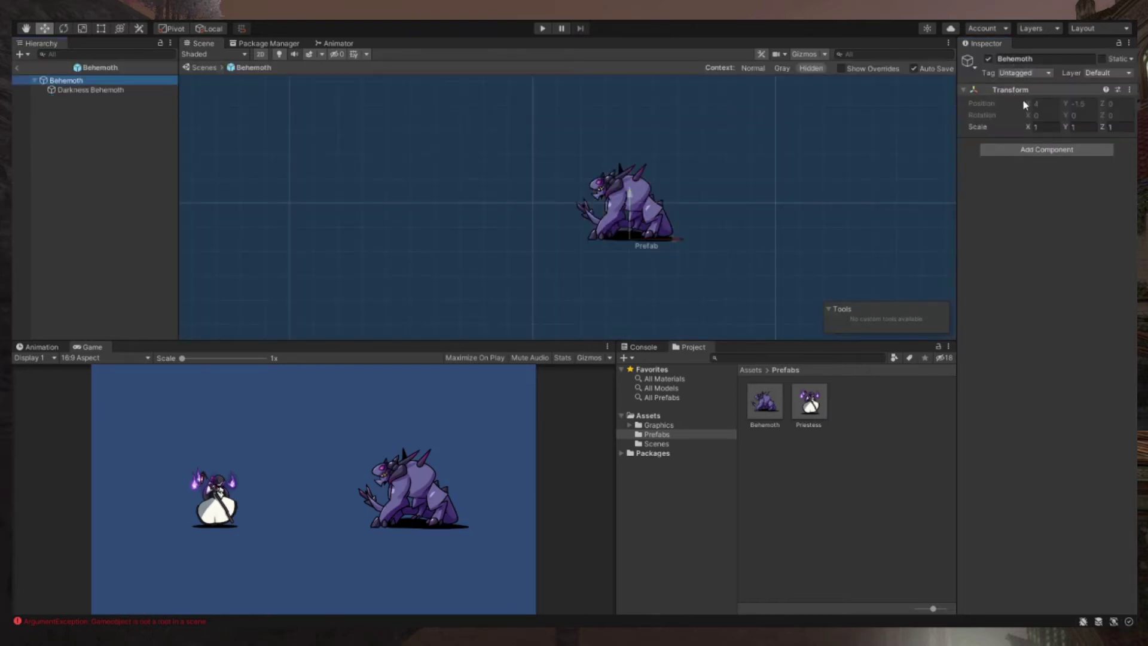
pyautogui.click(1024, 102)
pyautogui.click(18, 68)
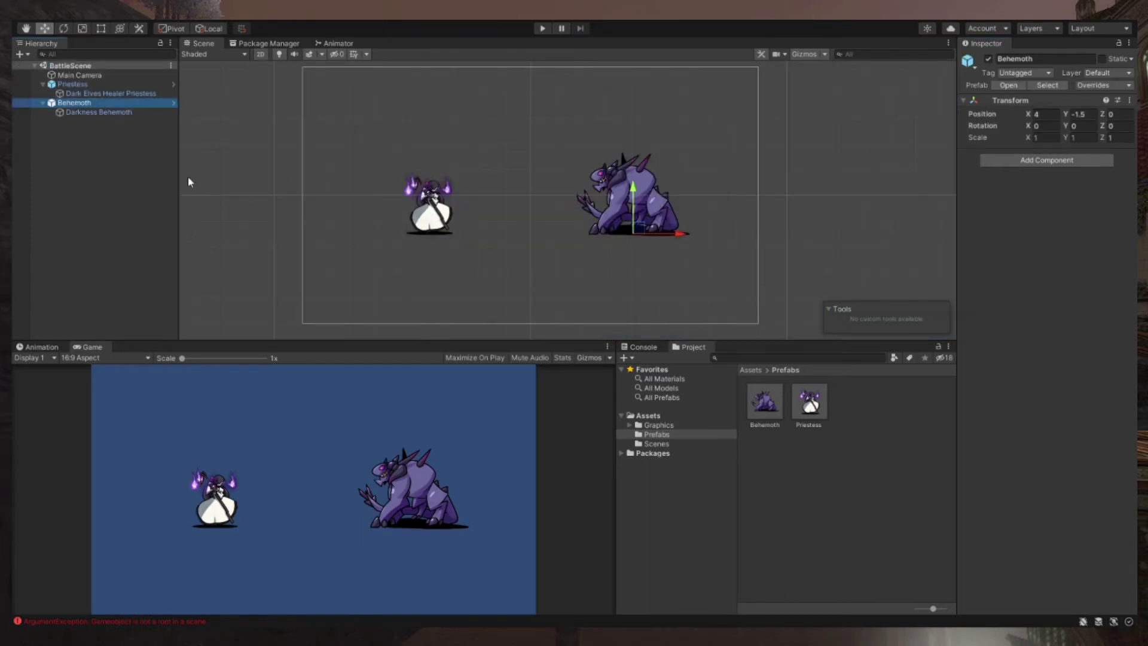
# - Add a UI canvas to the scene and name it BackgroundCanvas
pyautogui.click(55, 223)
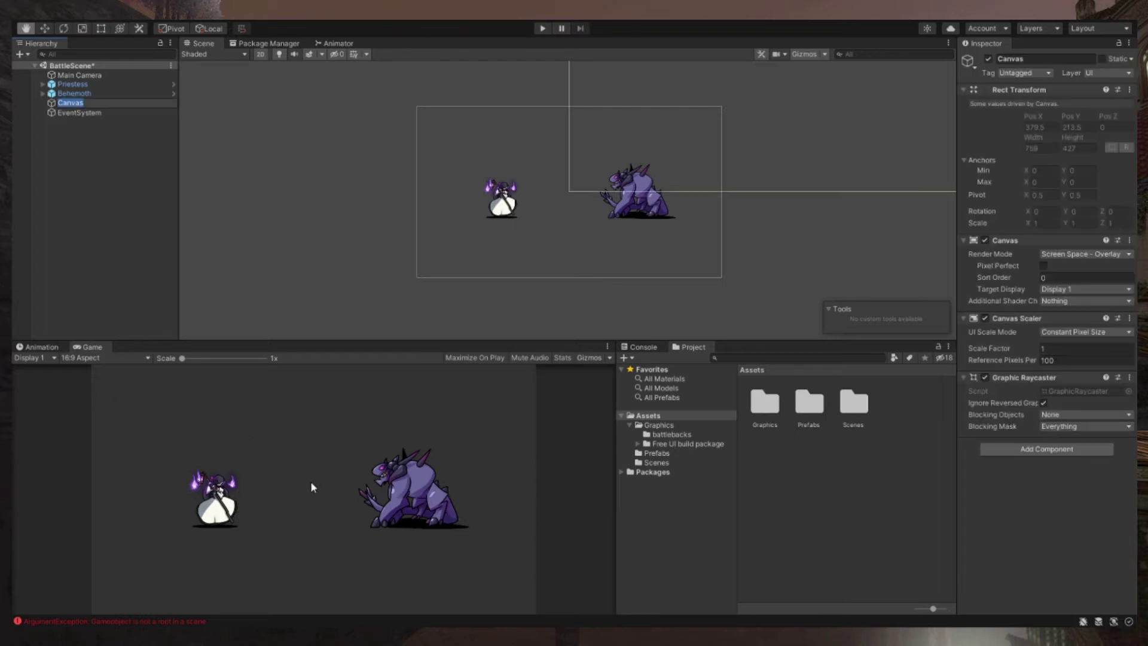
pyautogui.click(1023, 62)
pyautogui.write('BackgroundCanvas')
pyautogui.press('Return')
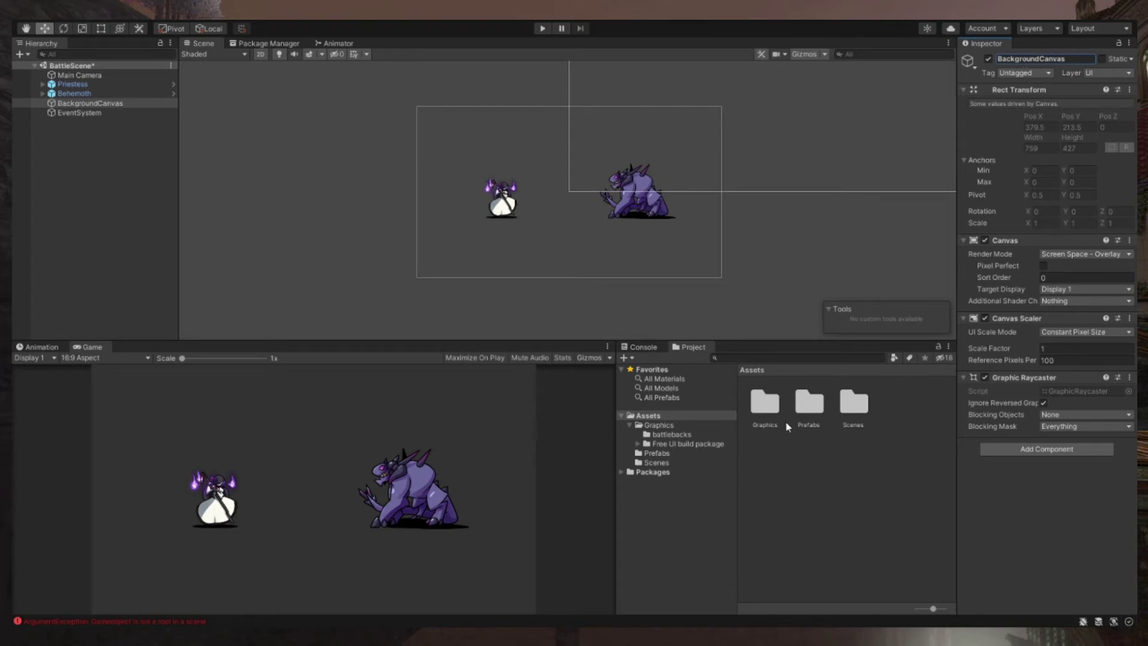
# - Add a UI Image as a child of BackgroundCanvas and name it Background
pyautogui.doubleClick(767, 408)
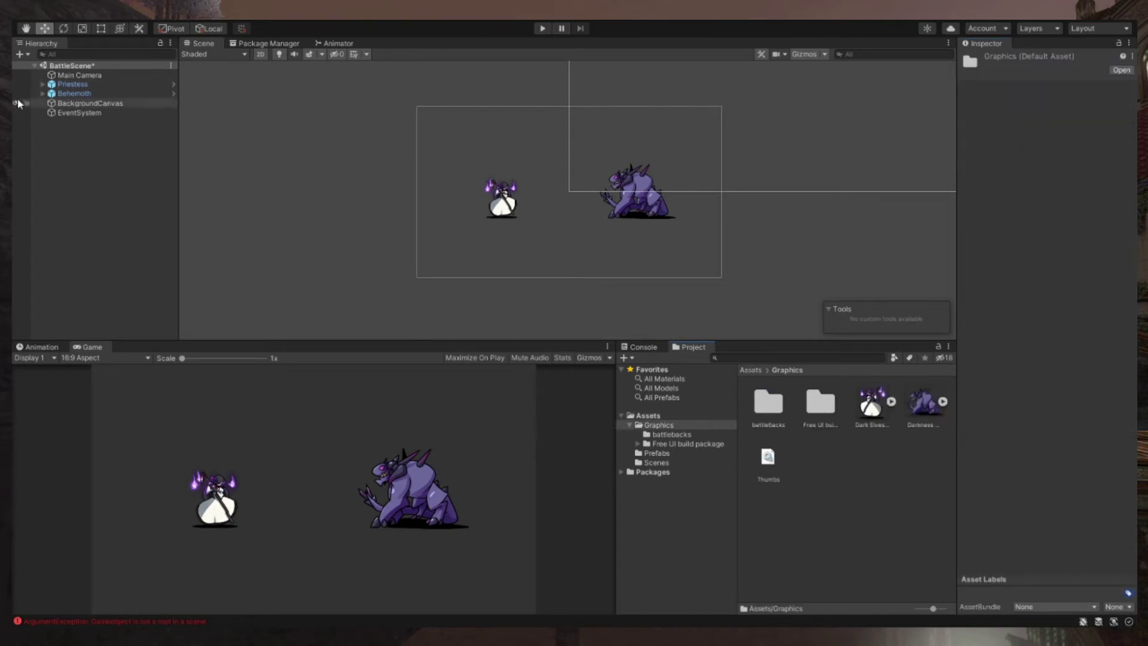
pyautogui.click(77, 106)
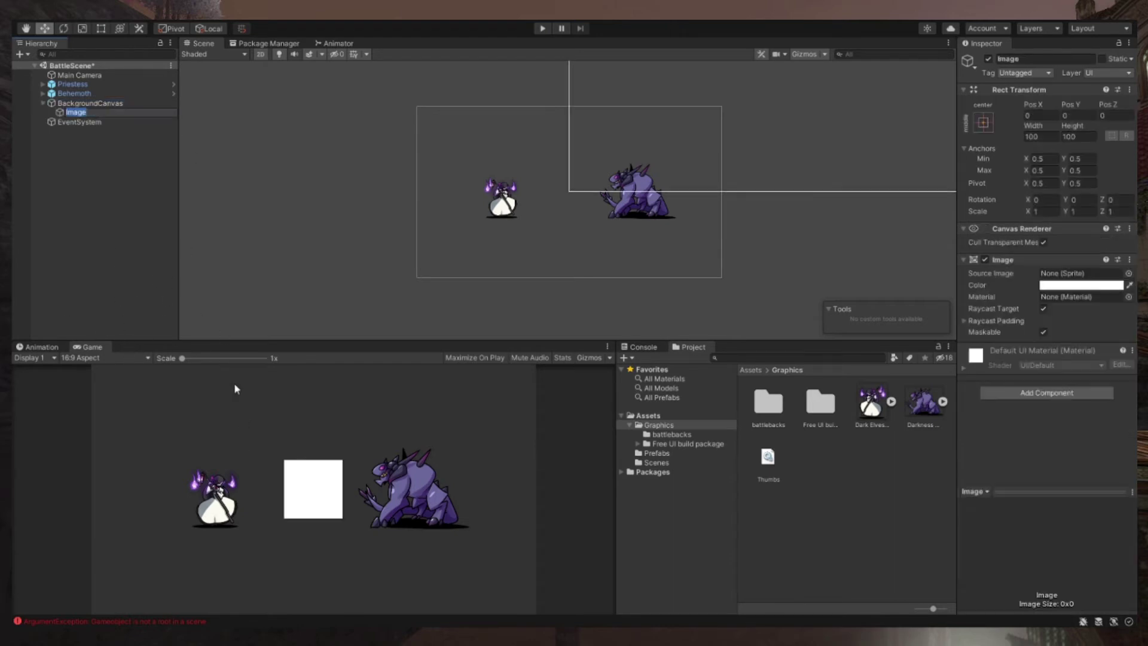
pyautogui.click(1017, 59)
pyautogui.write('background')
pyautogui.press('Return')
# - Assign the battlebg26 sprite from the battlebacks folder to the Background image and set the image to its native size
pyautogui.doubleClick(769, 401)
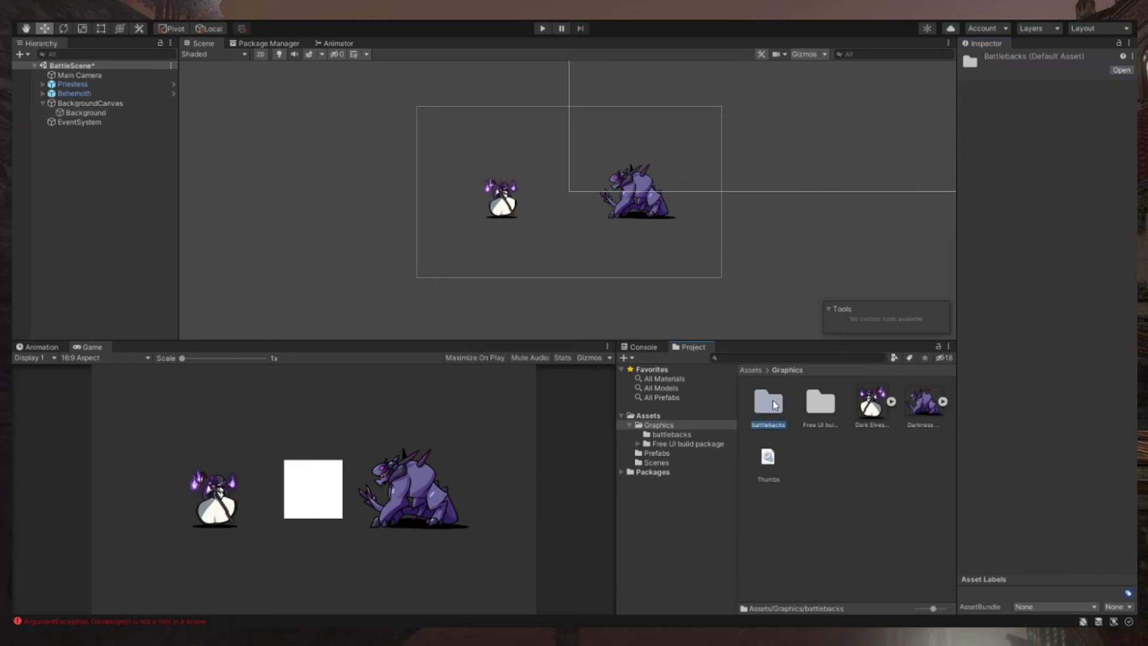
pyautogui.click(83, 112)
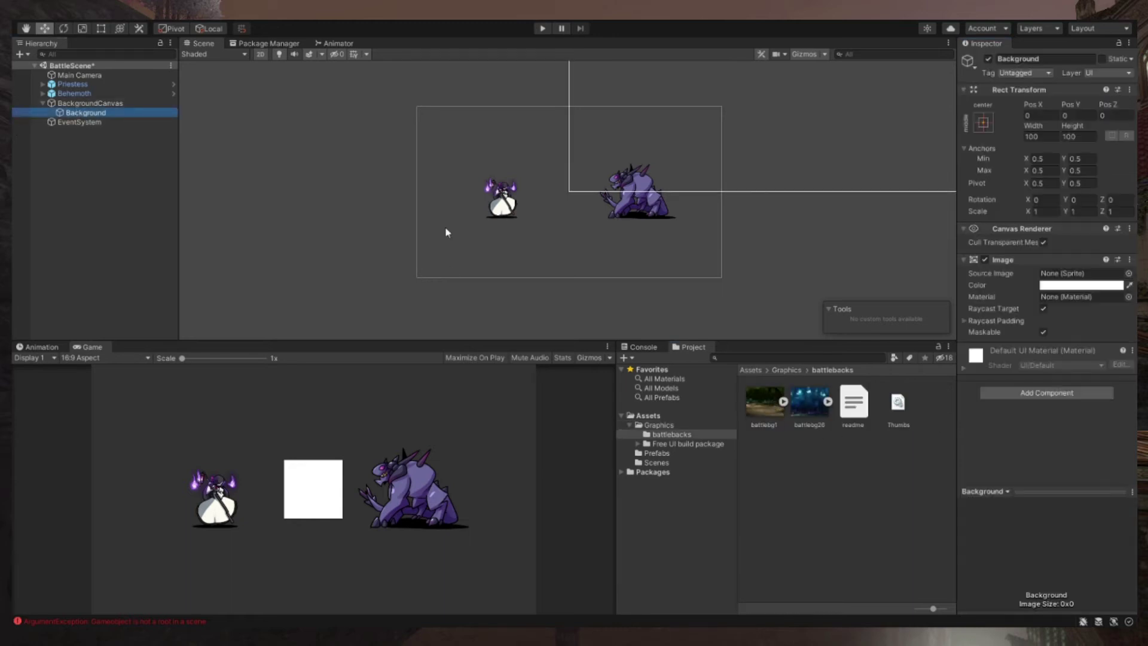
pyautogui.moveTo(813, 400); pyautogui.dragTo(1084, 273)
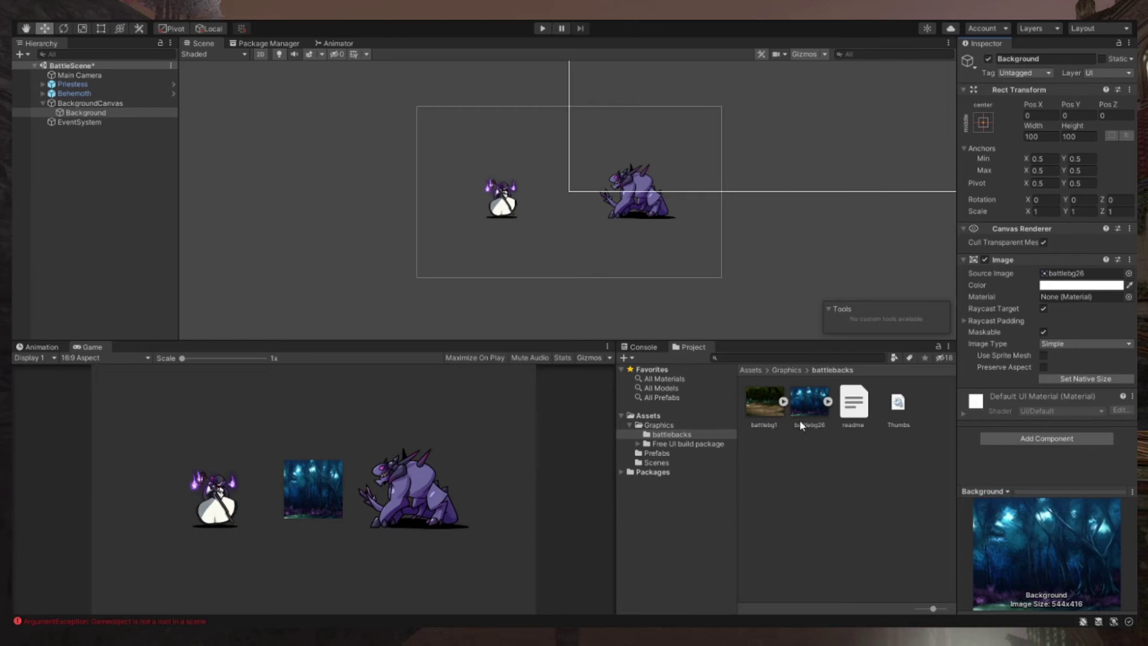
pyautogui.click(785, 371)
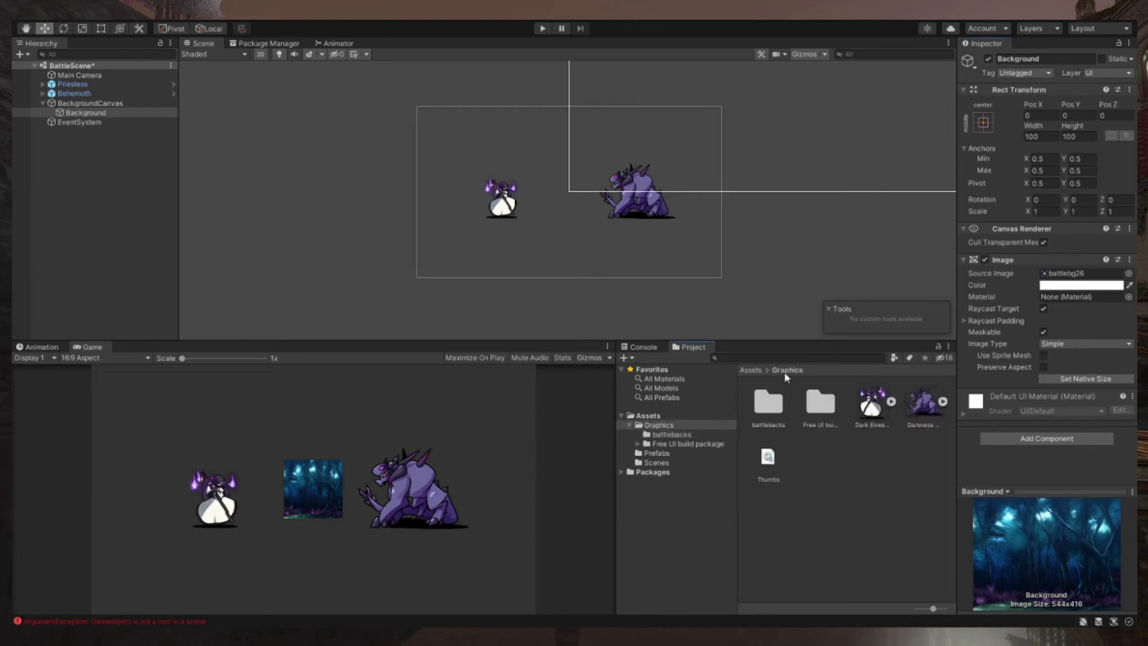
pyautogui.click(818, 510)
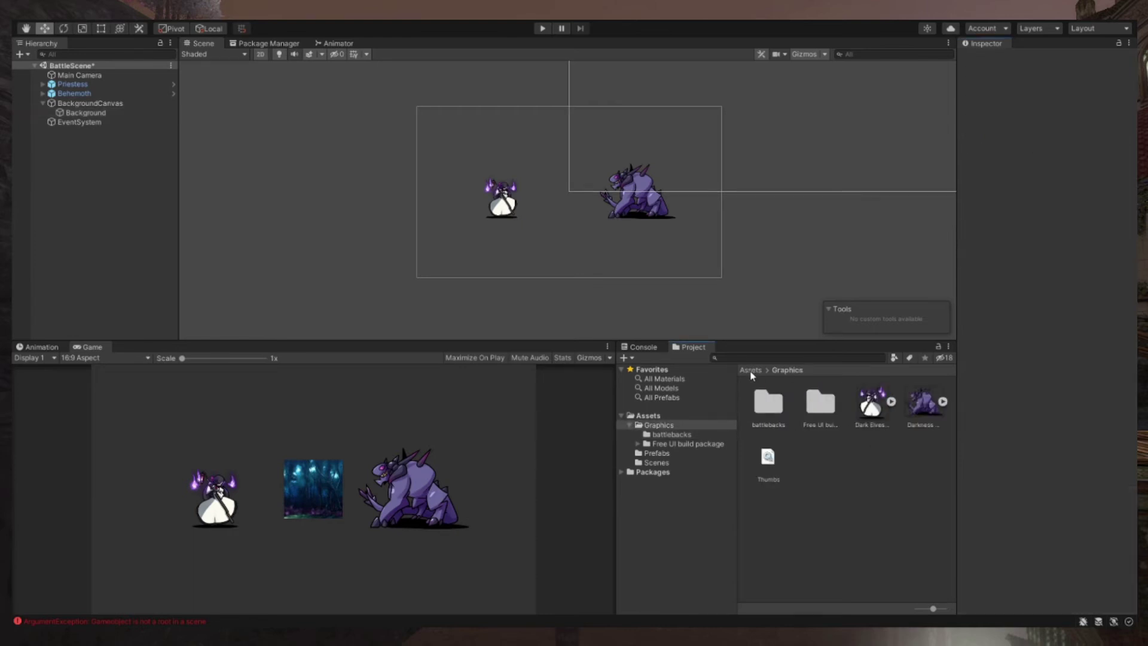
pyautogui.click(65, 113)
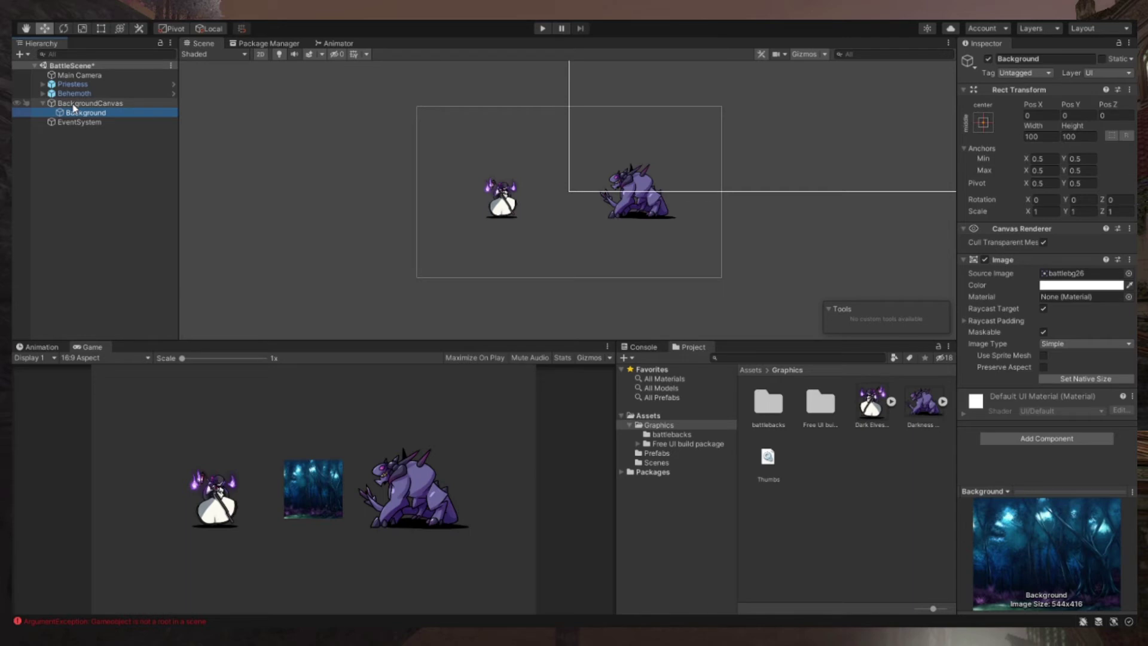
pyautogui.click(1059, 381)
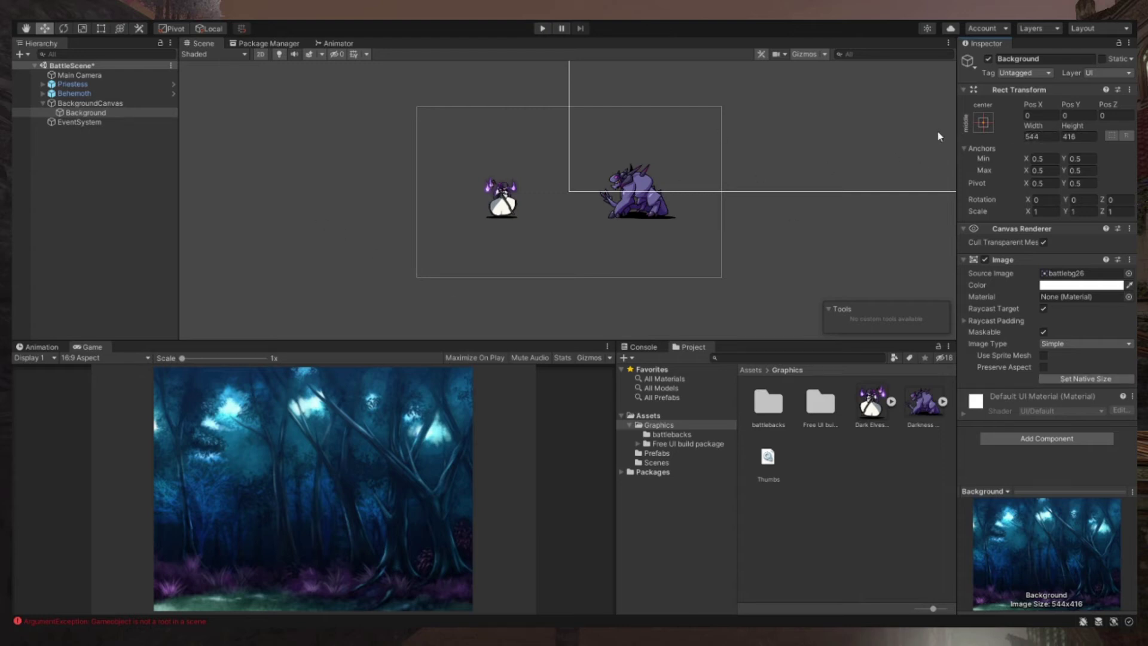
# - Set BackgroundCanvas's render mode to Screen Space - Camera with Main Camera as its render camera
pyautogui.click(96, 105)
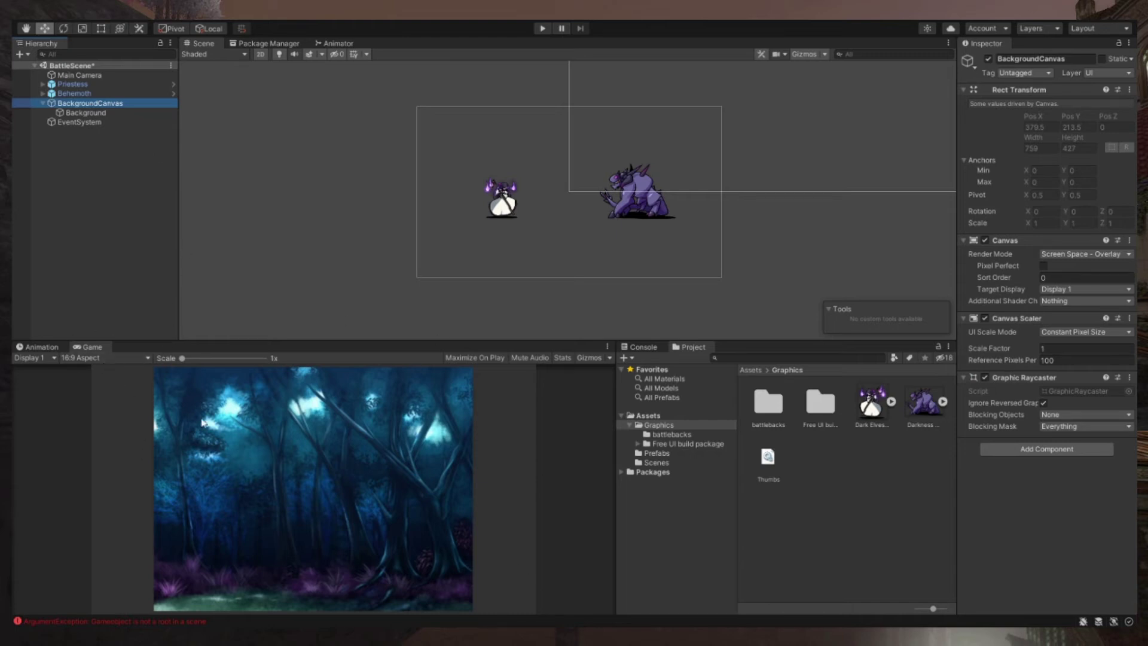
pyautogui.click(387, 342)
pyautogui.moveTo(387, 342)
pyautogui.mouseDown()
pyautogui.moveTo(395, 243)
pyautogui.moveTo(383, 329)
pyautogui.mouseUp()
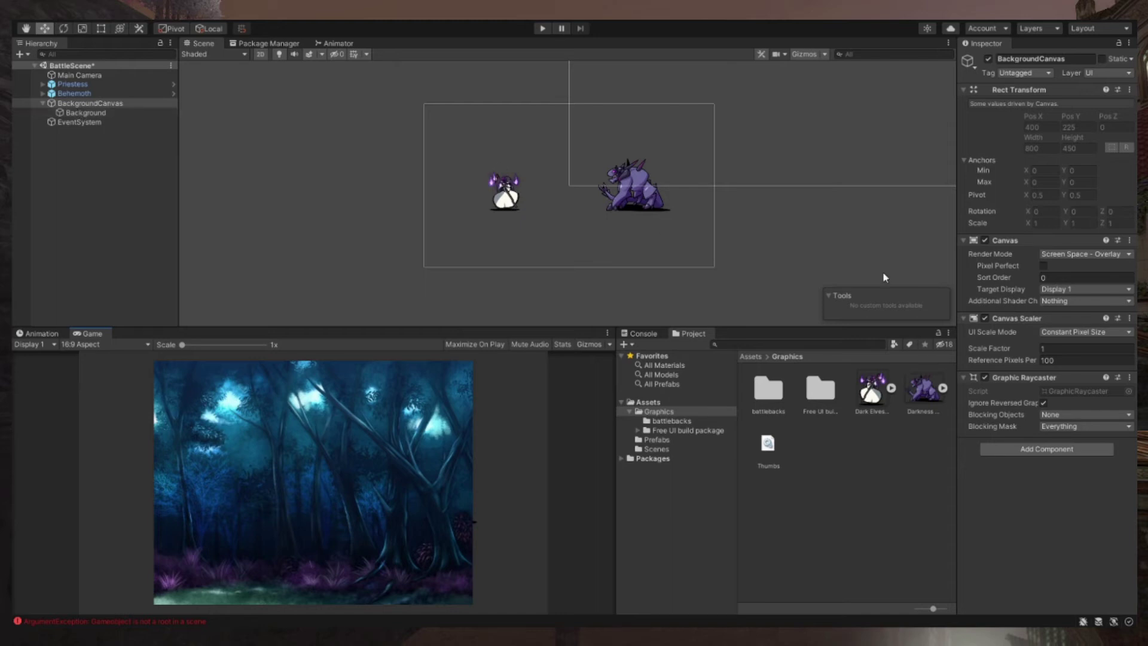
pyautogui.click(1047, 276)
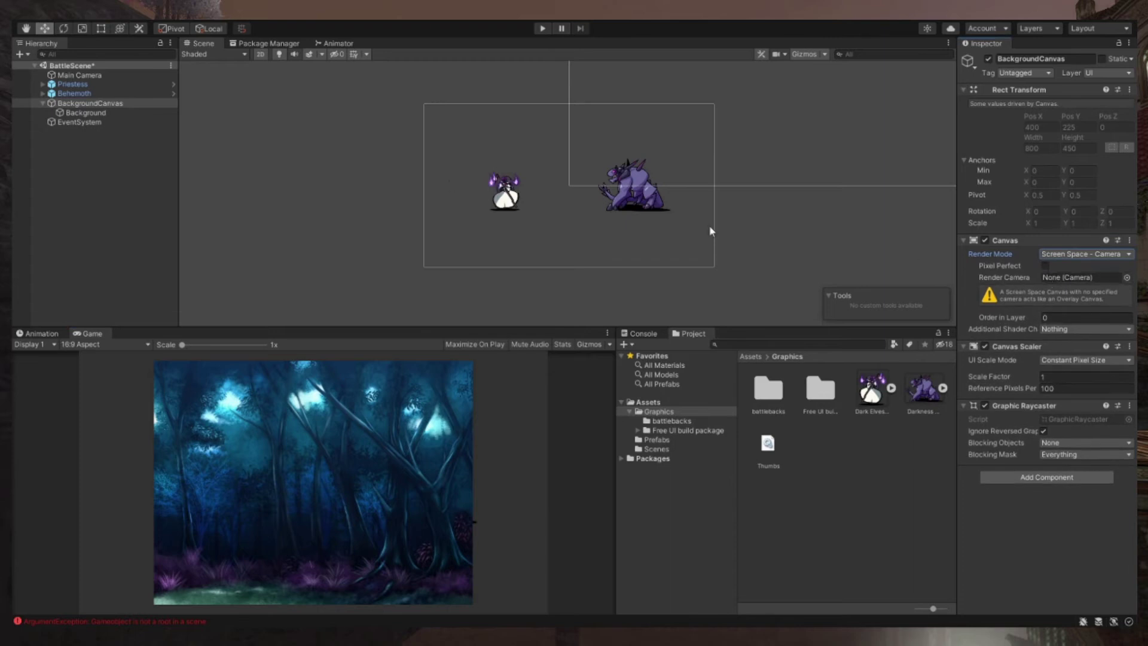
pyautogui.moveTo(78, 76); pyautogui.dragTo(1060, 281)
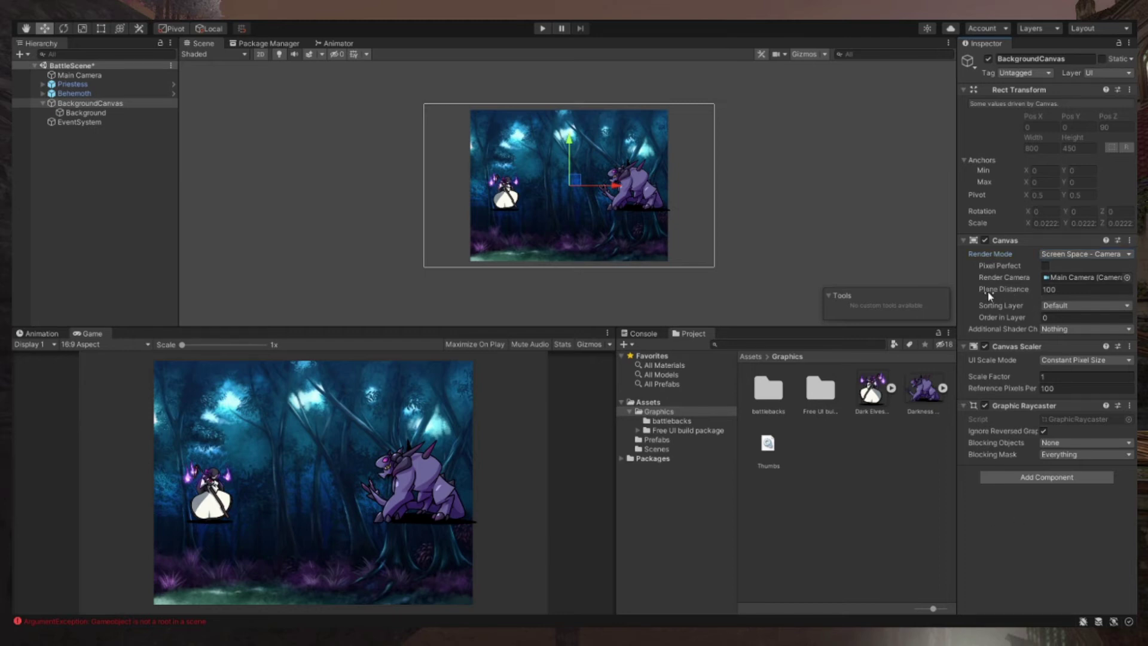
# - Frame BackgroundCanvas in the Scene view and enlarge the Game view to check how the background fits the camera
pyautogui.click(94, 111)
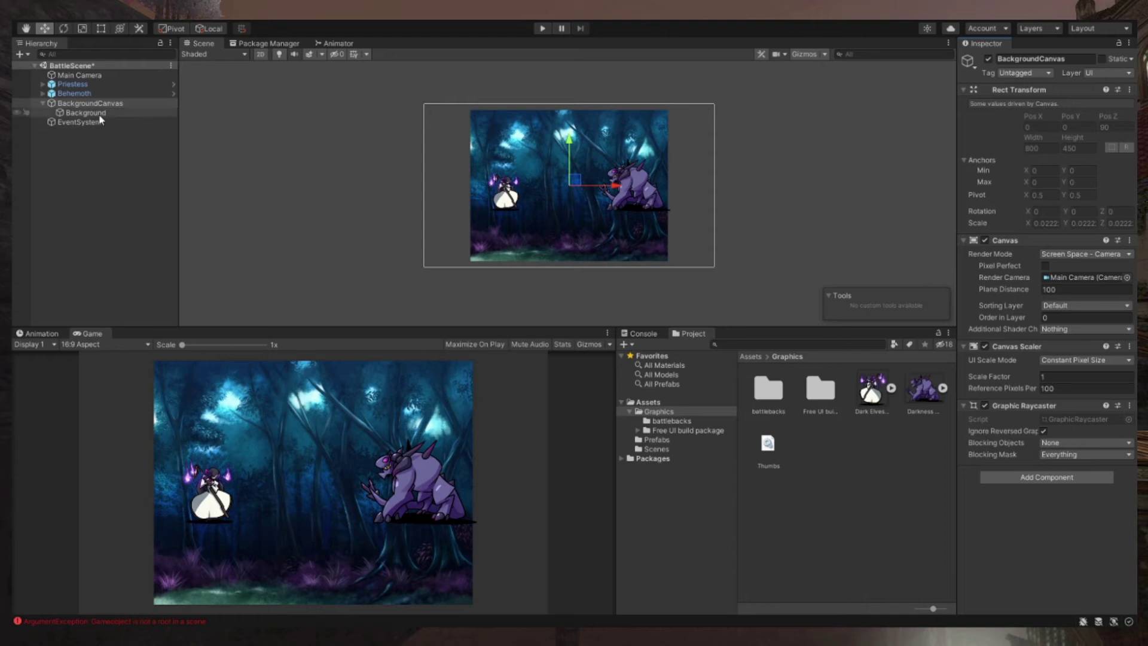
pyautogui.doubleClick(90, 103)
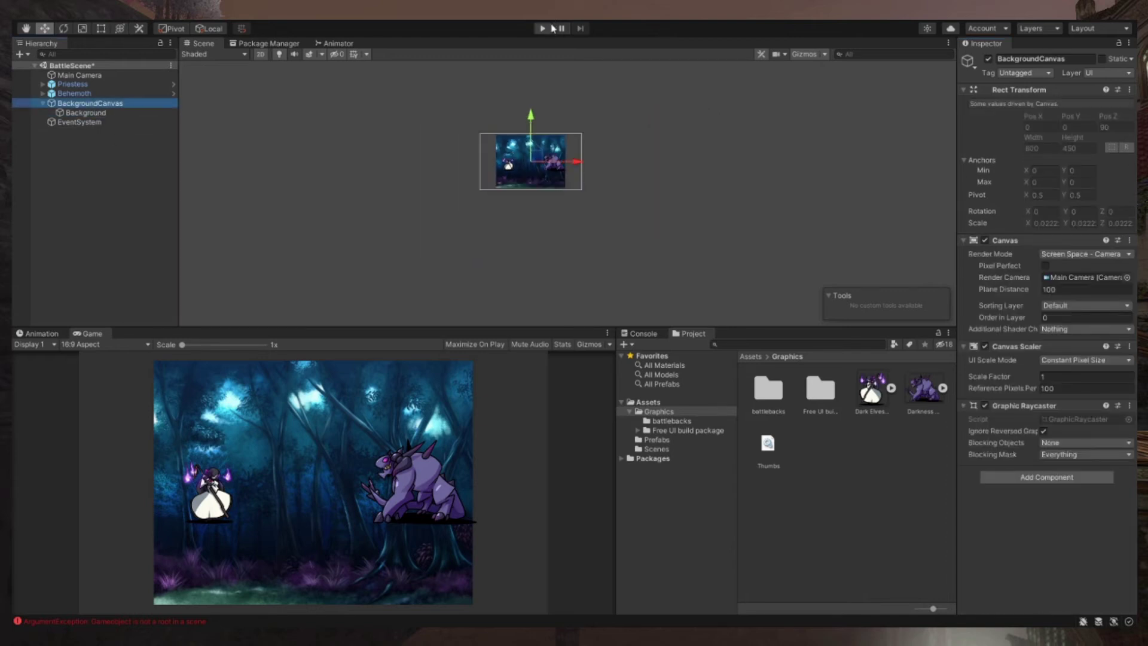
pyautogui.scroll(5, 658, 170)
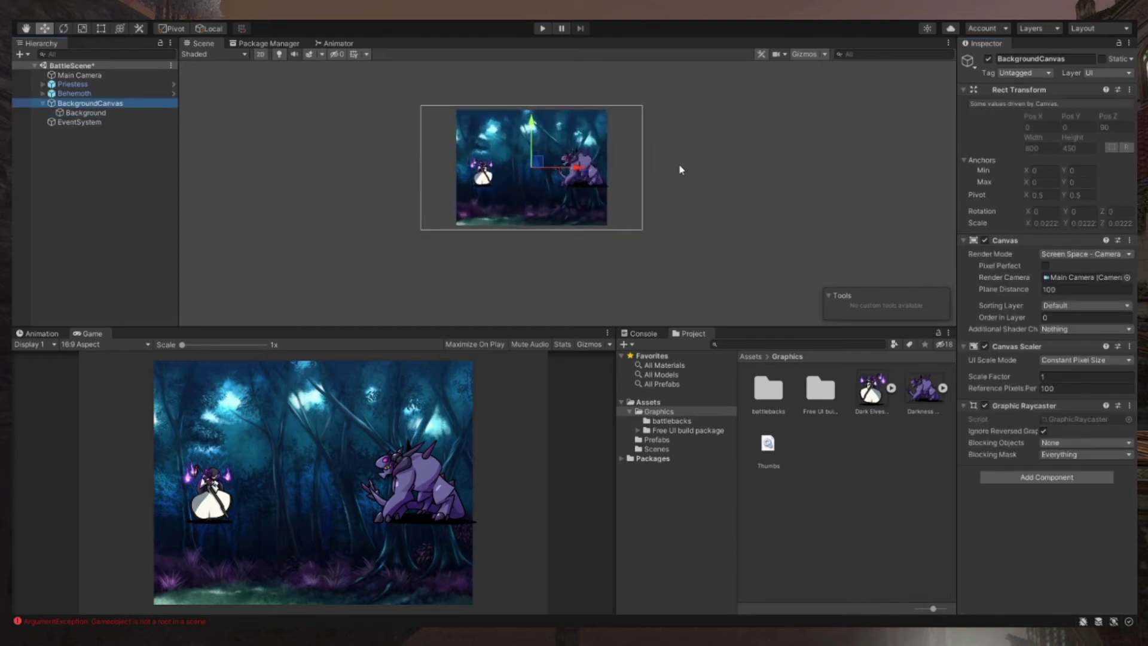
pyautogui.scroll(1, 323, 173)
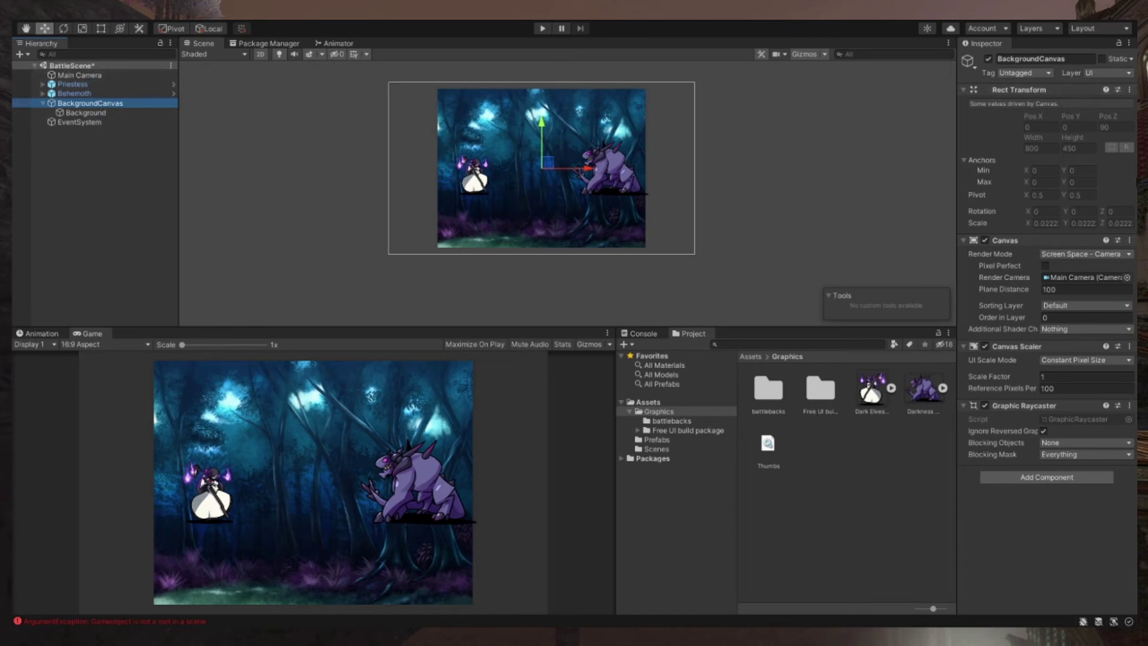
pyautogui.moveTo(462, 324); pyautogui.dragTo(468, 255)
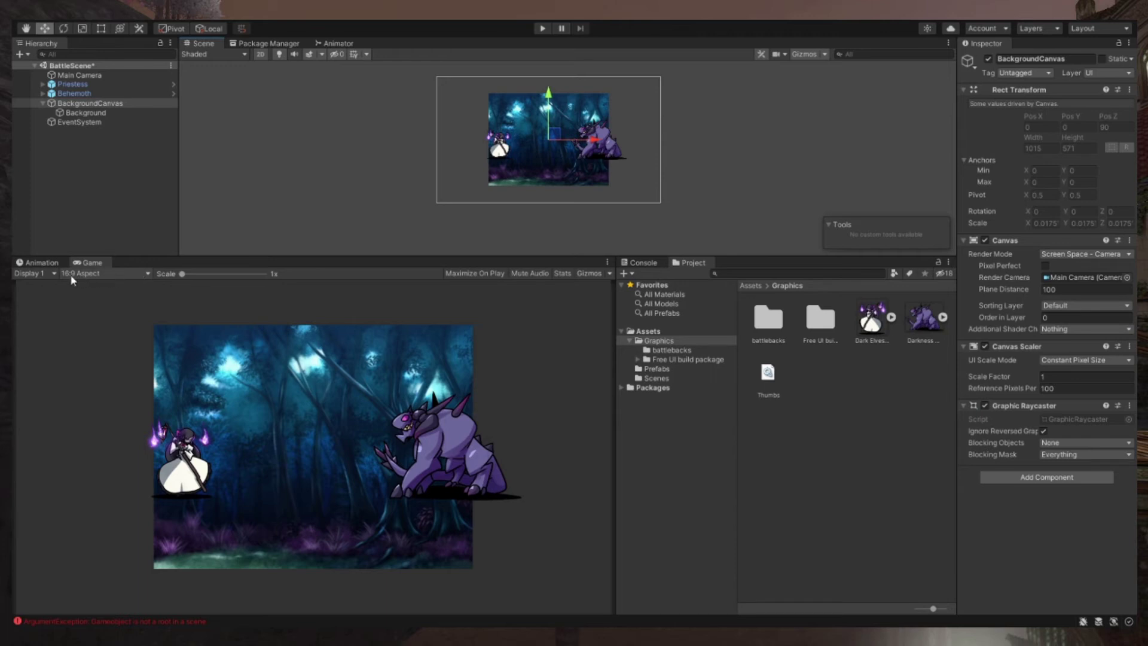
# - Resize the Game view several times to examine how the background scales relative to the characters
pyautogui.moveTo(269, 256); pyautogui.dragTo(254, 279)
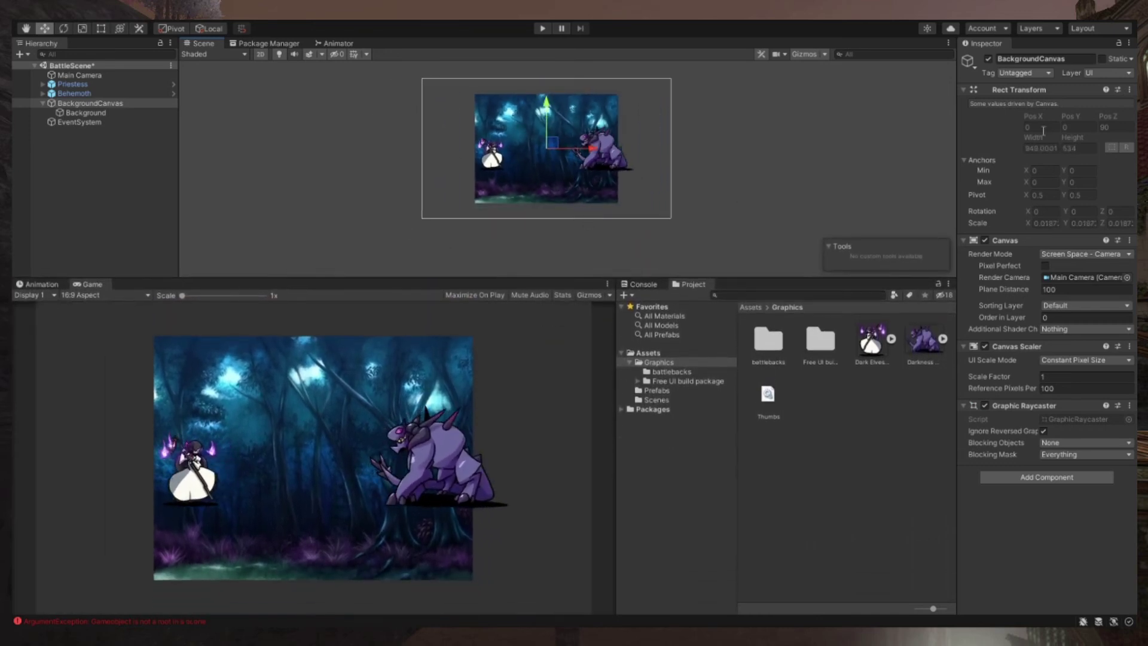
pyautogui.moveTo(464, 274); pyautogui.dragTo(367, 353)
pyautogui.moveTo(235, 329); pyautogui.dragTo(243, 345)
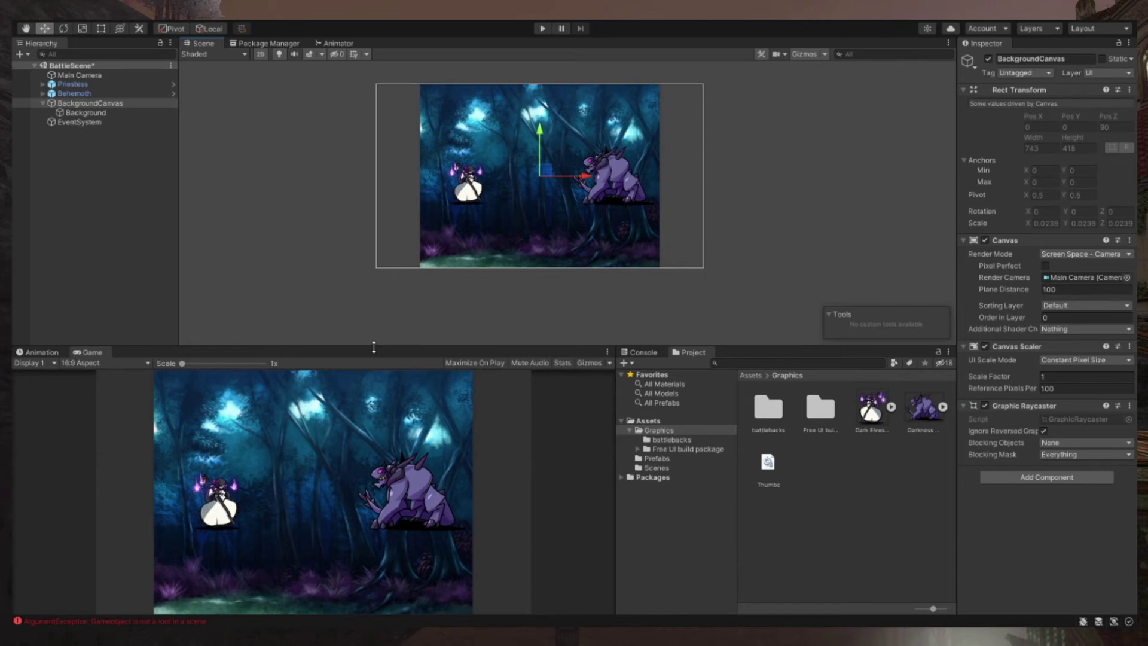
pyautogui.moveTo(374, 346); pyautogui.dragTo(375, 337)
pyautogui.click(101, 104)
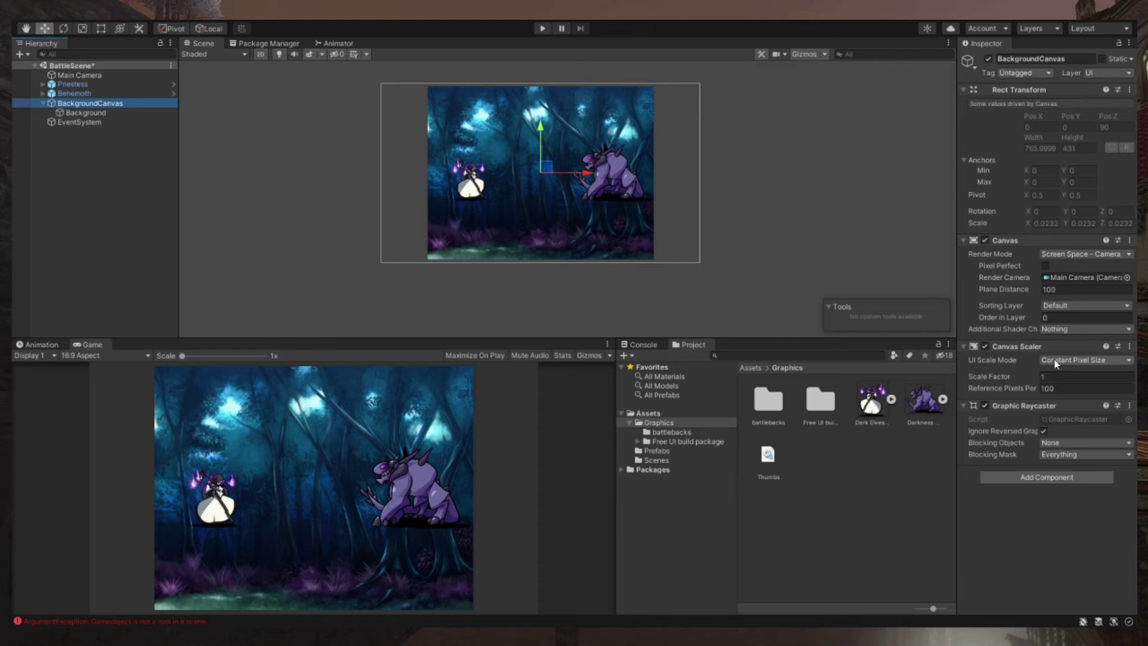
pyautogui.moveTo(291, 338); pyautogui.dragTo(322, 247)
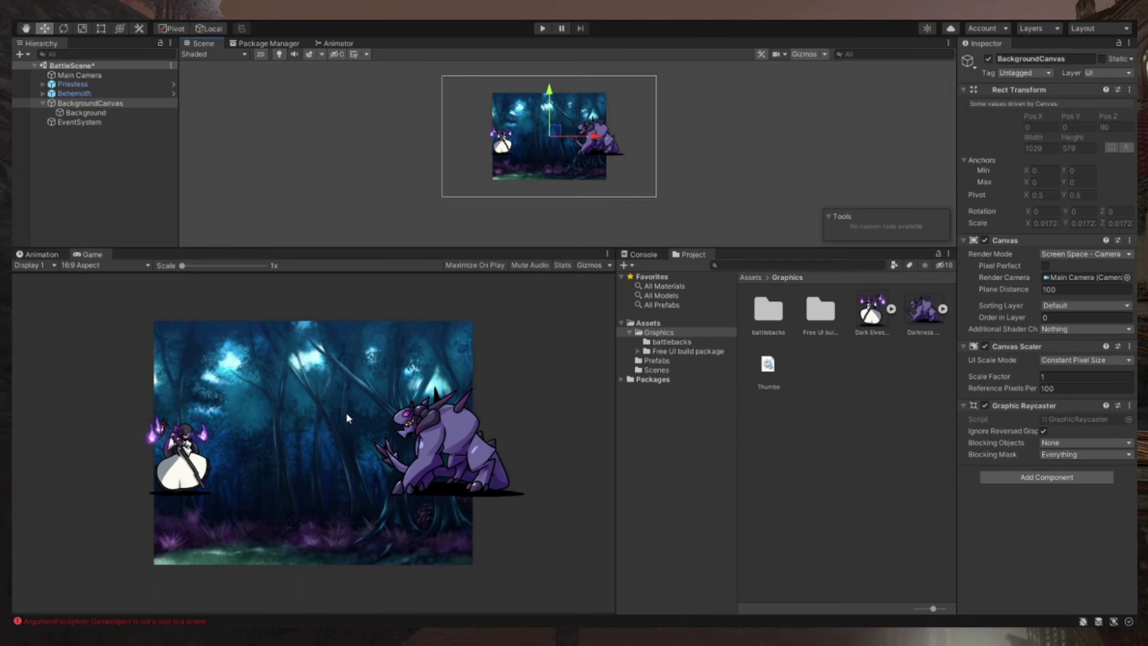
pyautogui.click(292, 245)
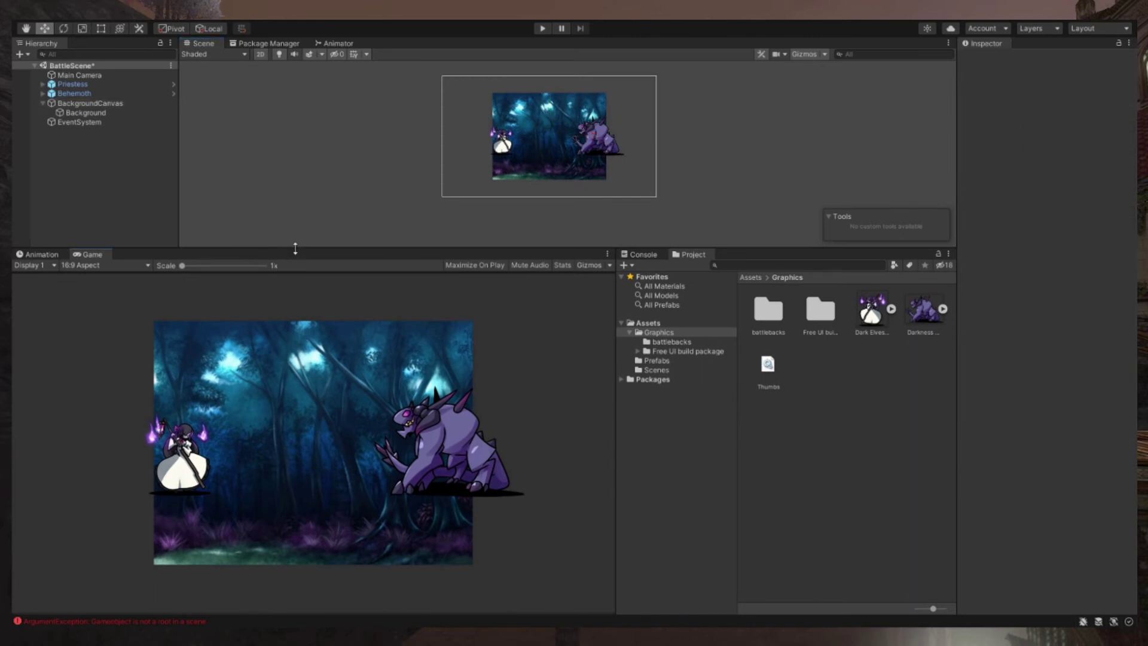
pyautogui.moveTo(295, 248); pyautogui.dragTo(280, 323)
# - Set BackgroundCanvas's UI scale mode to Scale With Screen Size
pyautogui.click(96, 103)
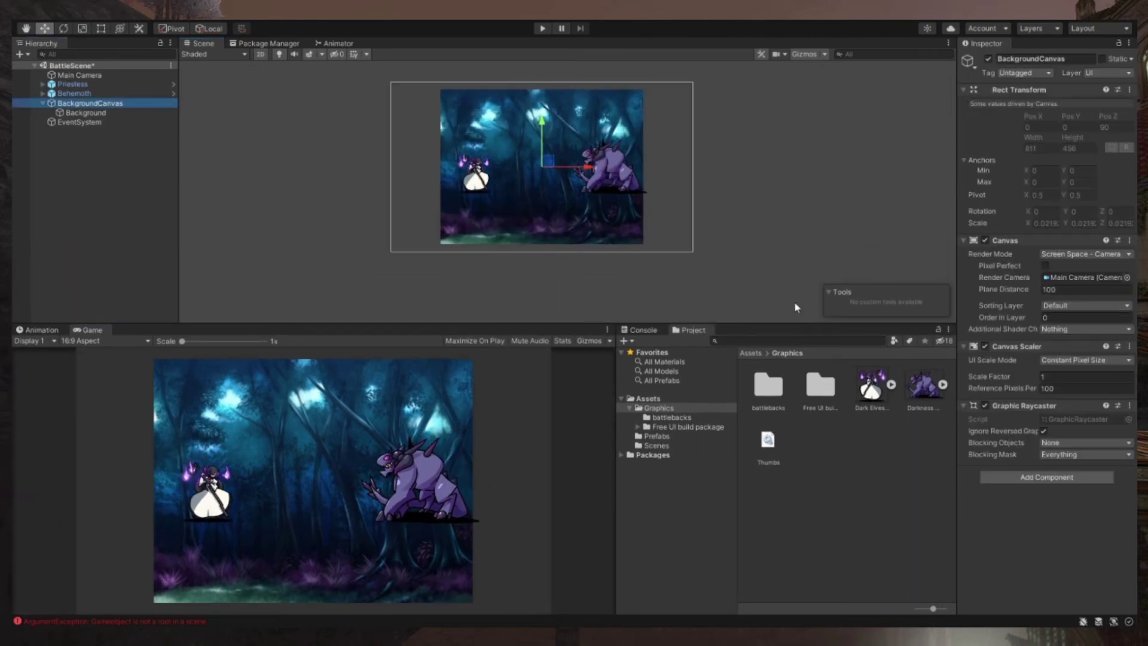
pyautogui.click(1085, 359)
pyautogui.click(1084, 371)
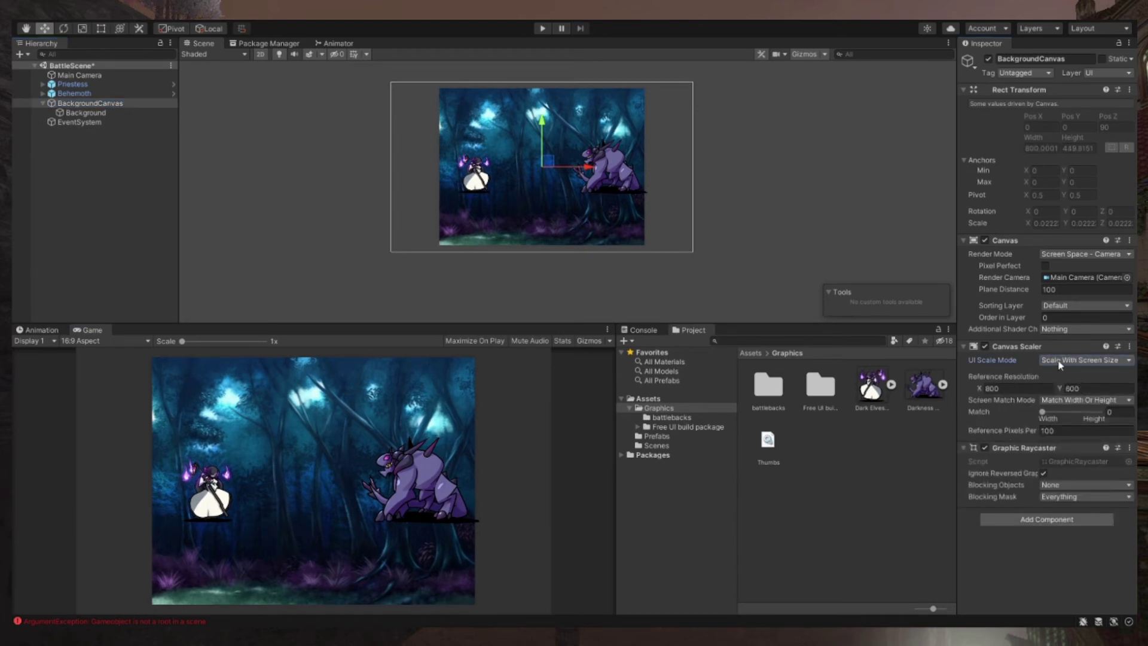
# - Set BackgroundCanvas's reference resolution to 1600 by 900
pyautogui.click(1022, 389)
pyautogui.click(1100, 388)
pyautogui.click(1040, 389)
pyautogui.write('1600')
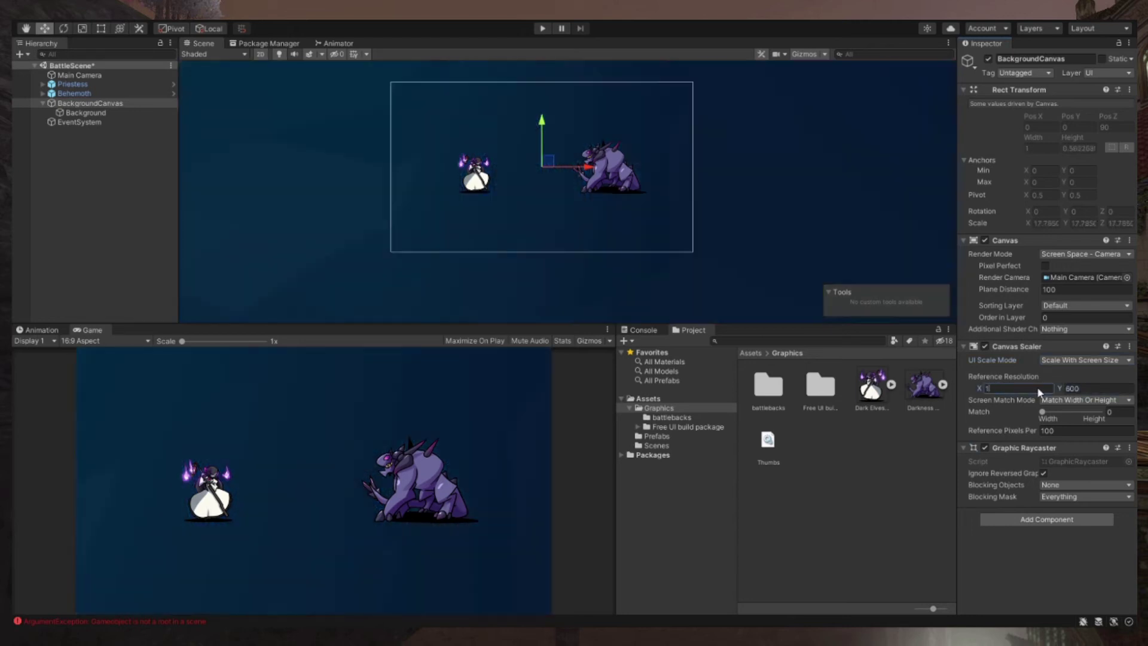
pyautogui.press('Tab')
pyautogui.write('90')
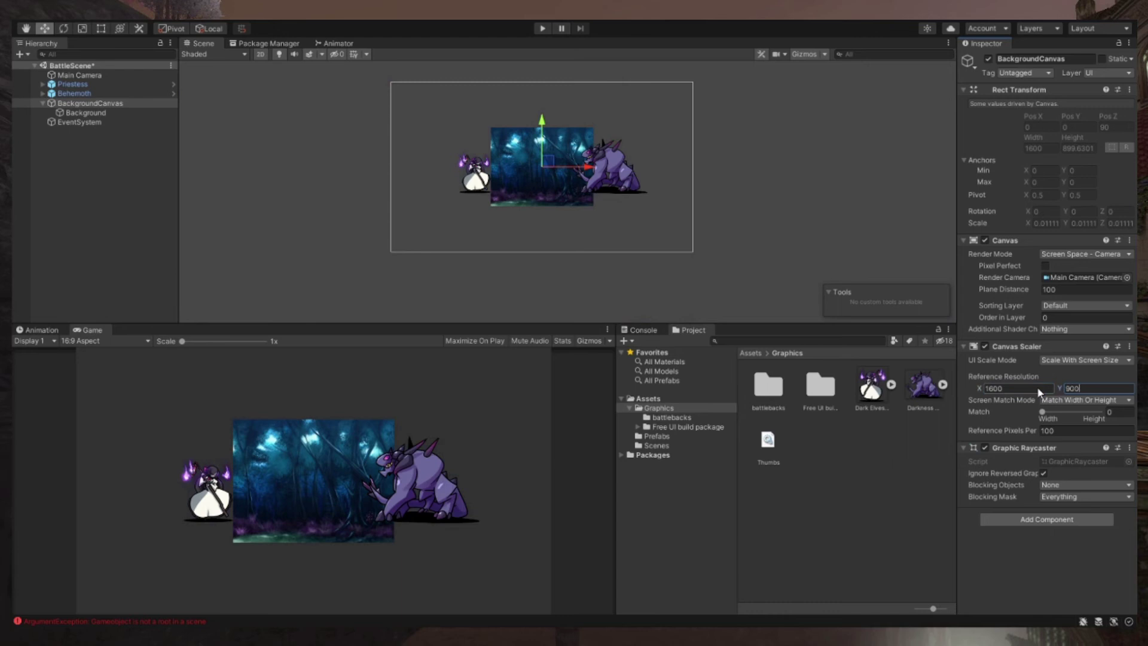
# - Set BackgroundCanvas's reference resolution to 640 by 360
pyautogui.click(1015, 388)
pyautogui.click(1087, 390)
pyautogui.click(1033, 390)
pyautogui.write('640')
pyautogui.press('Tab')
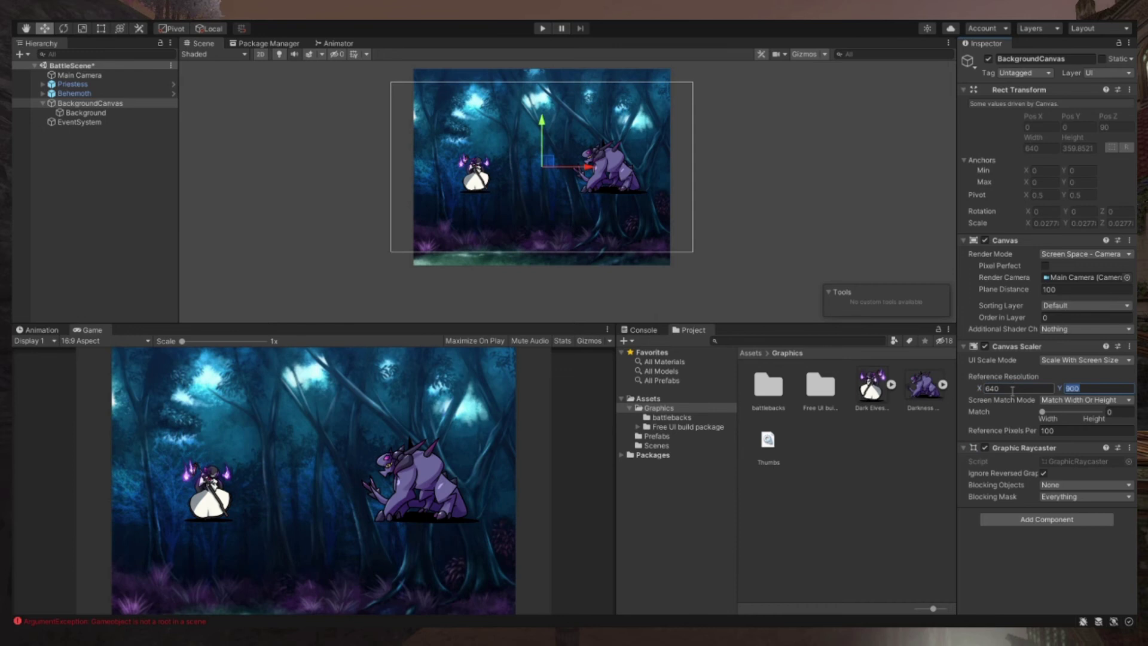
pyautogui.write('360')
# - Inspect the Background image's transform and BackgroundCanvas's scaler settings, enlarging the Scene view to compare the image with the canvas frame
pyautogui.click(86, 113)
pyautogui.click(90, 103)
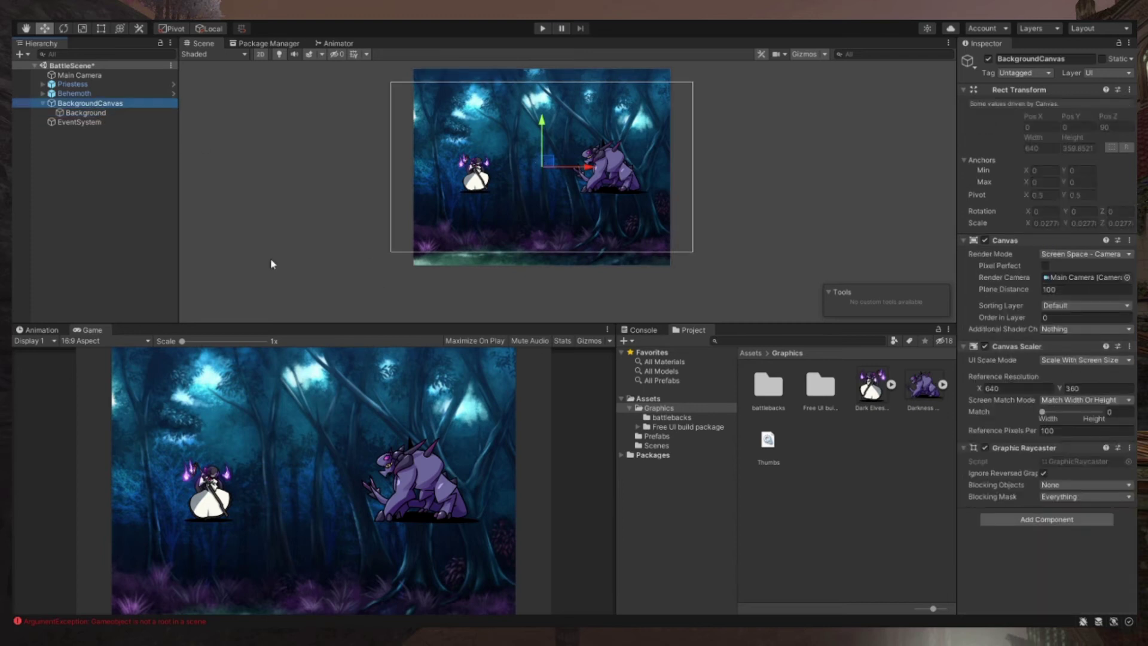
pyautogui.click(108, 113)
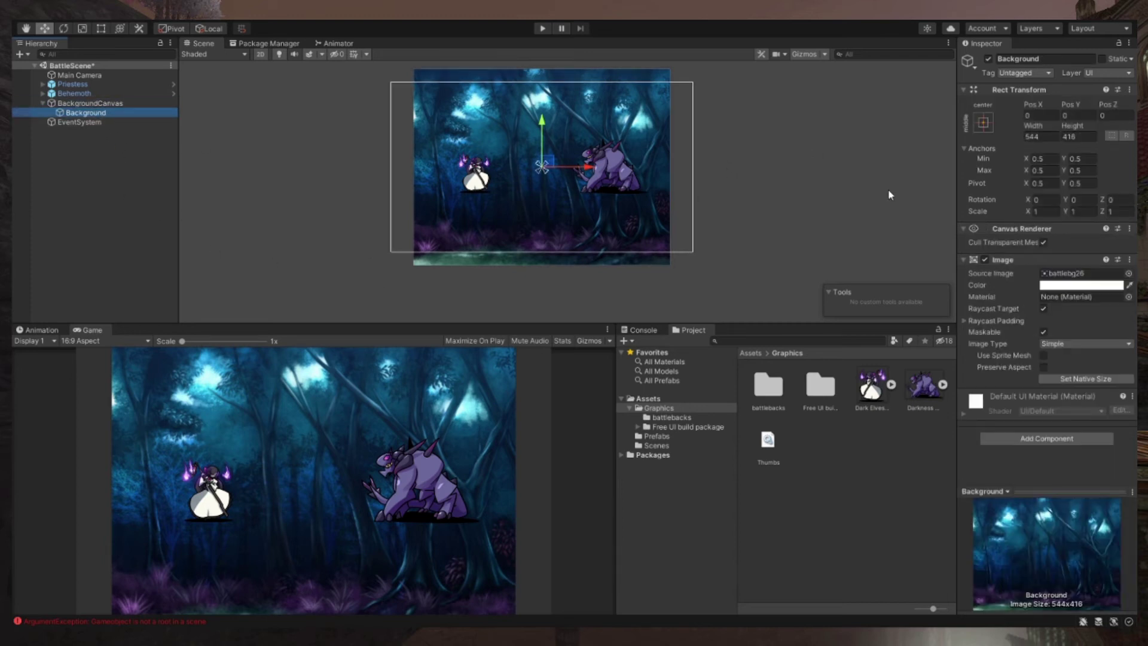
pyautogui.click(1041, 213)
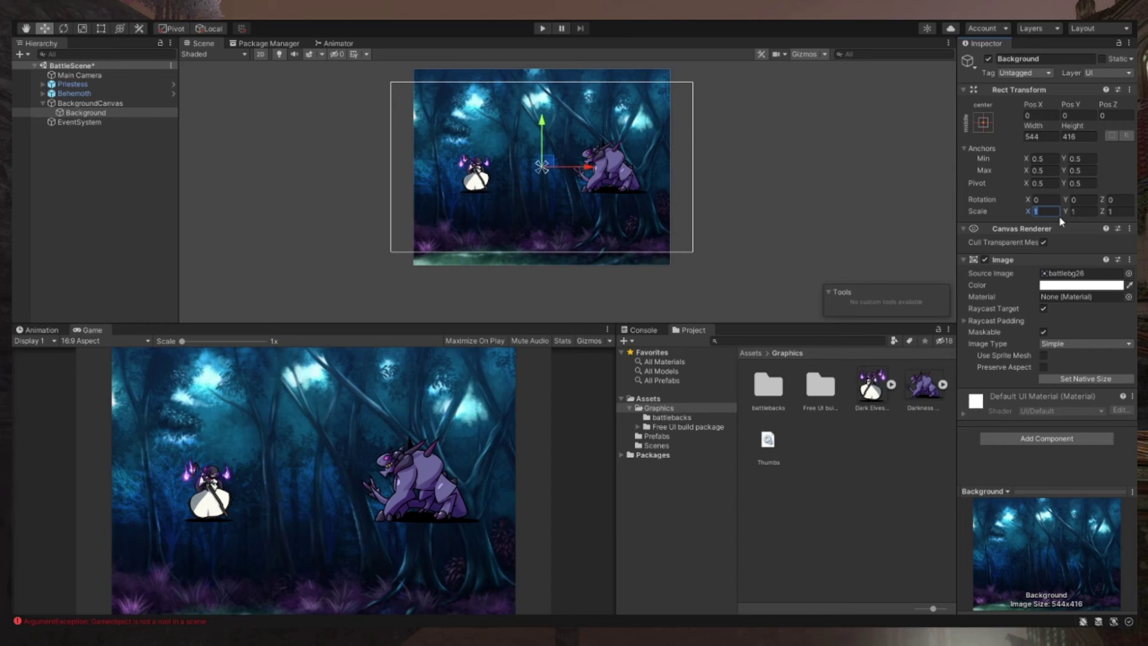
pyautogui.press('BackSpace')
pyautogui.write('1')
pyautogui.moveTo(208, 323); pyautogui.dragTo(245, 376)
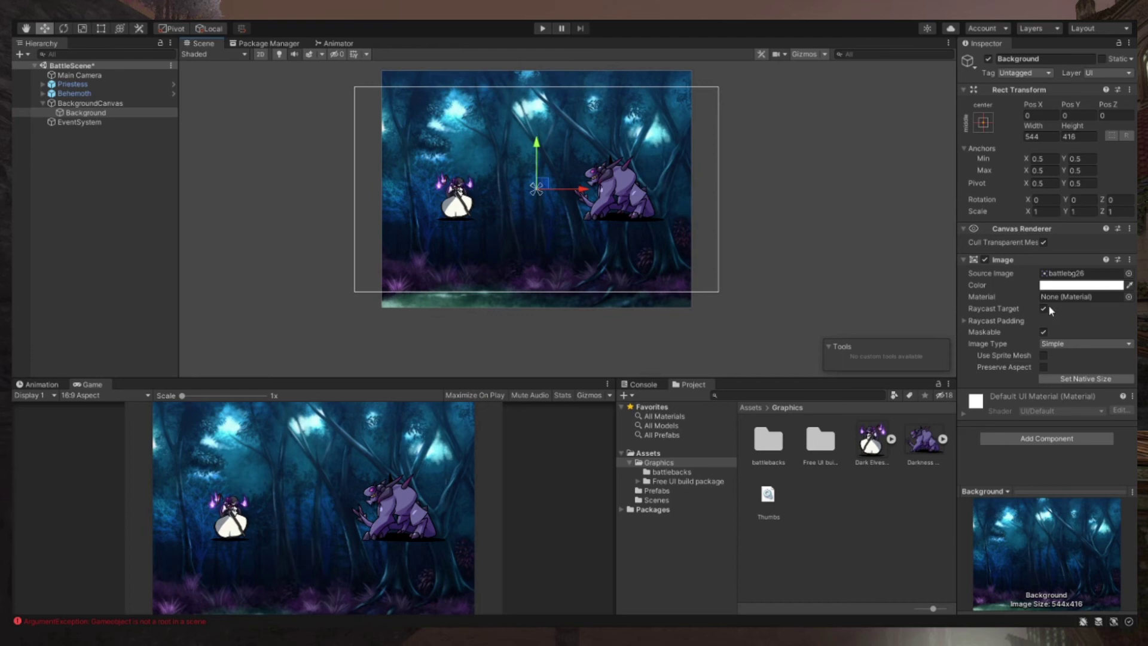
pyautogui.click(90, 104)
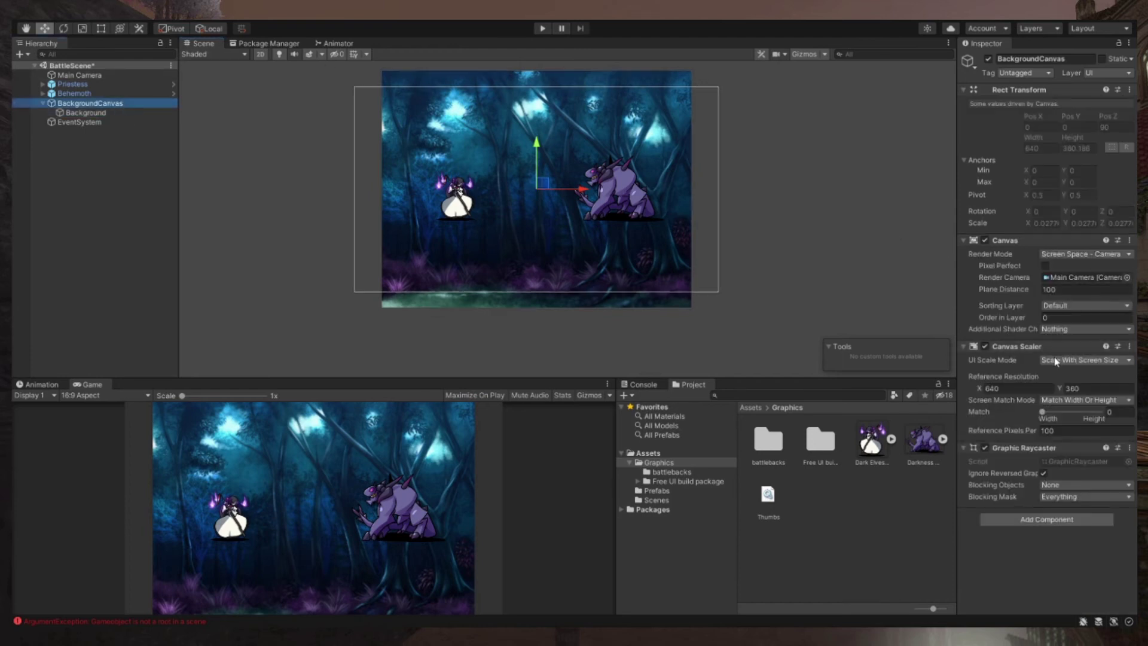
# - Set the Background image's X and Y scale to 1.2 and try a slight upward shift to Pos Y 1.97
pyautogui.click(77, 113)
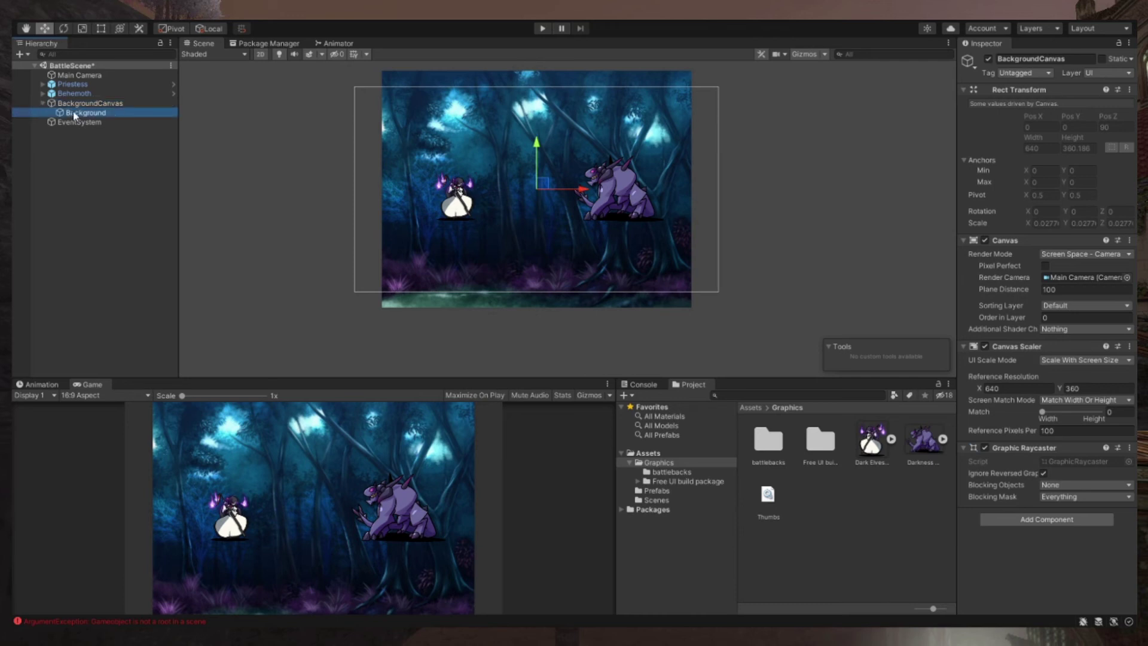
pyautogui.click(1044, 211)
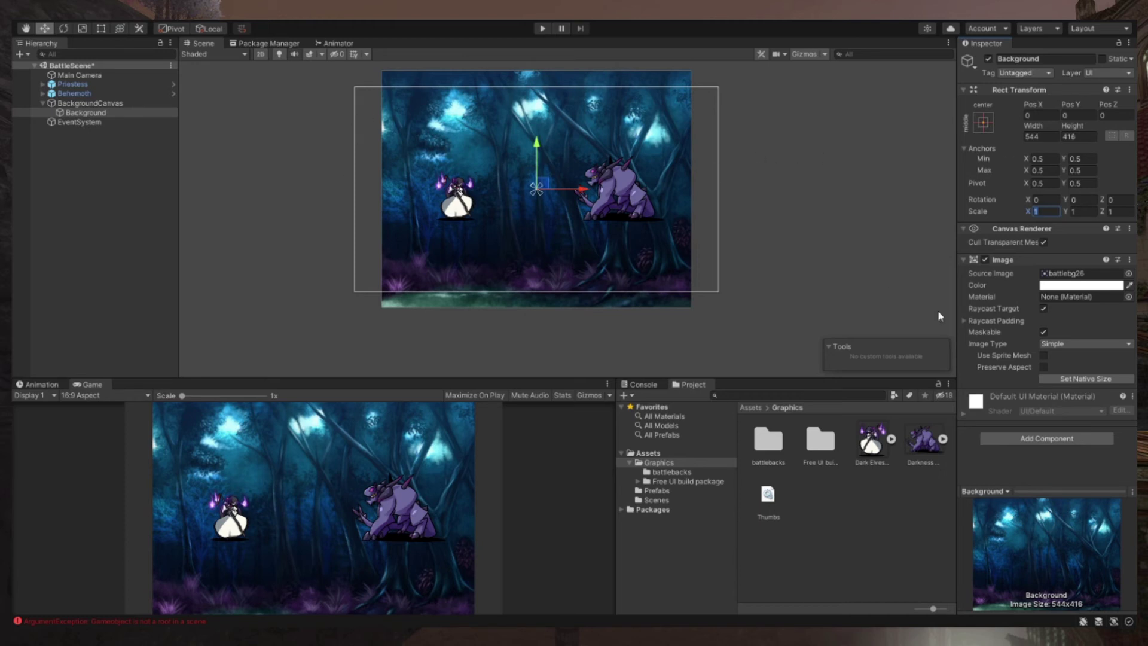
pyautogui.write('1.2')
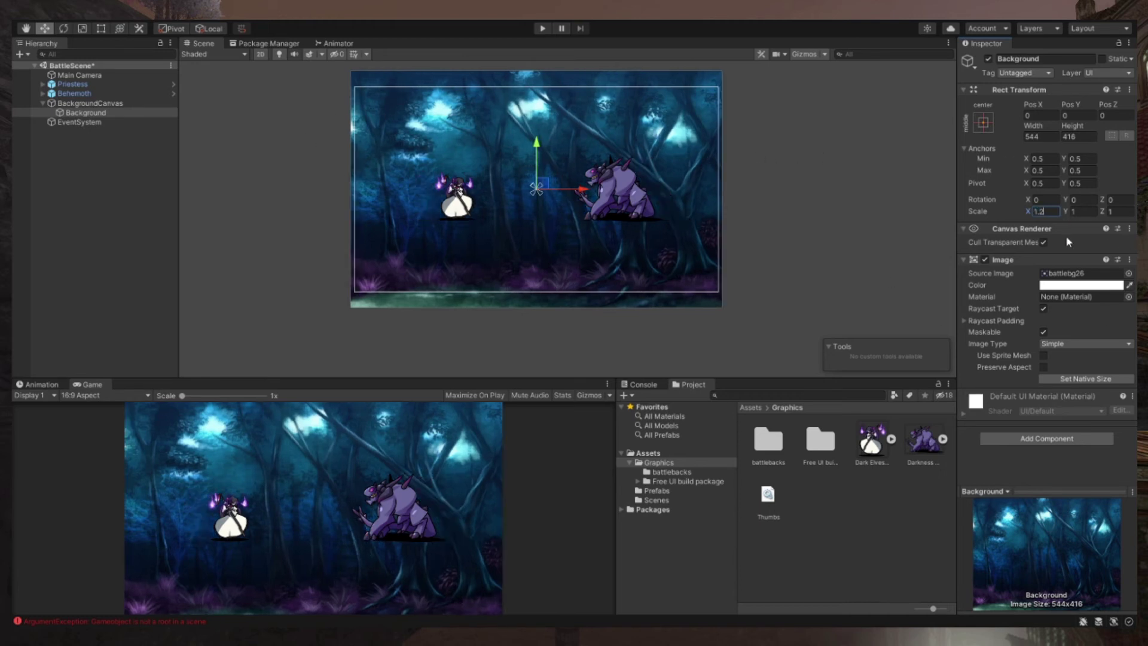
pyautogui.press('Tab')
pyautogui.write('1.2')
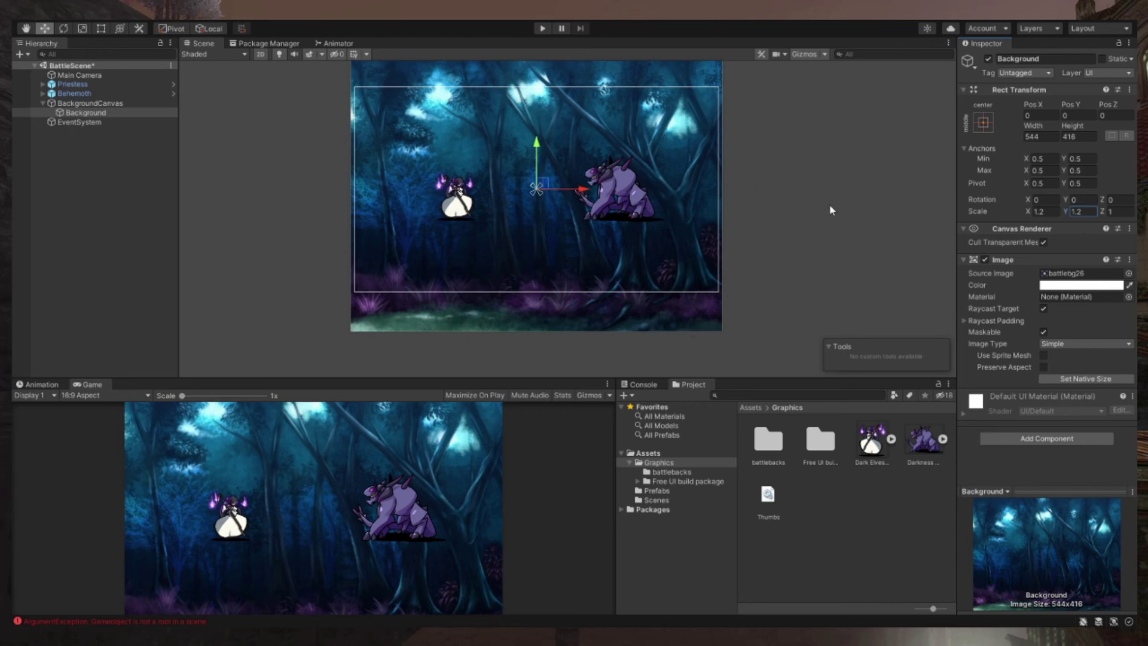
pyautogui.moveTo(1074, 105); pyautogui.dragTo(1091, 104)
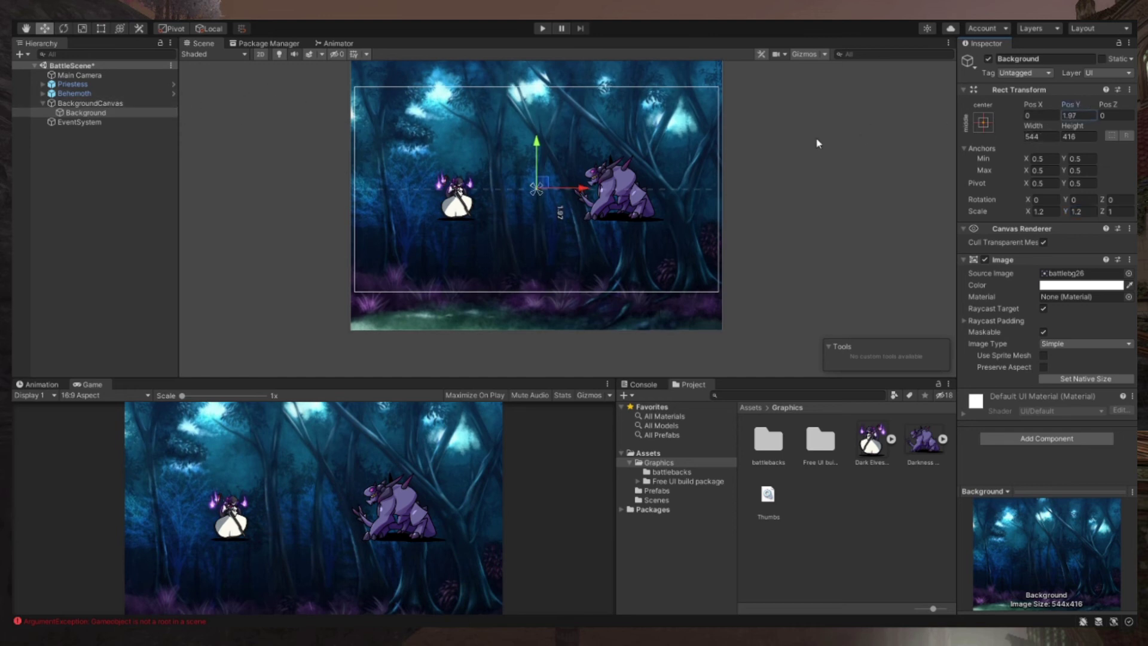
# - Change BackgroundCanvas's render mode to World Space and give the Game view slightly more height
pyautogui.click(90, 102)
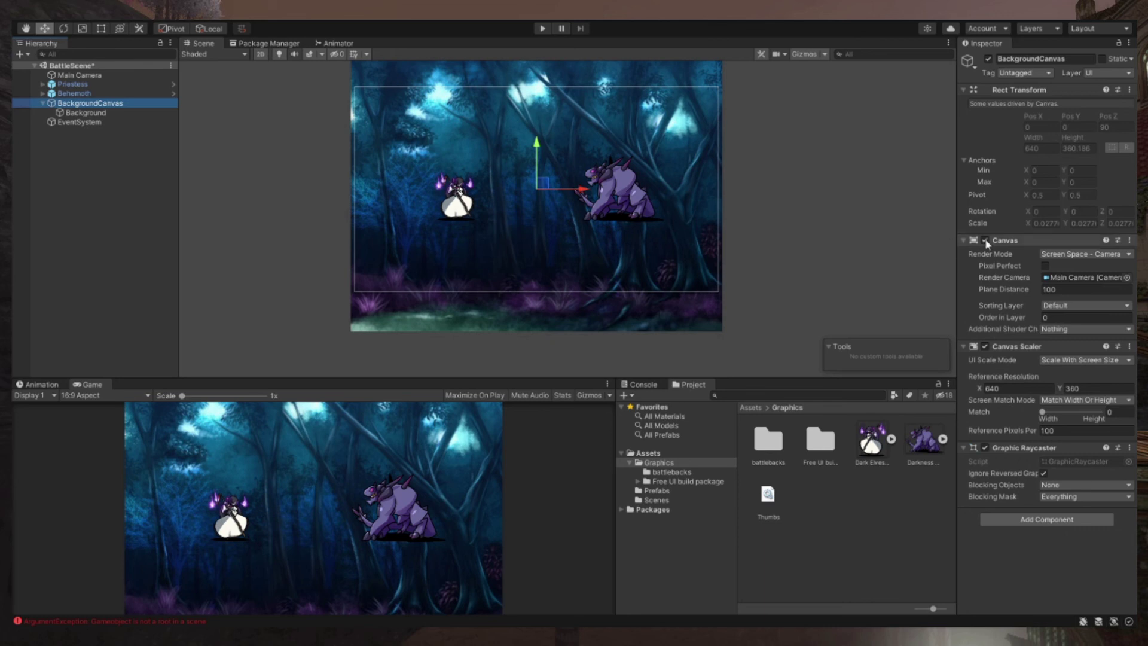
pyautogui.click(1068, 254)
pyautogui.click(1063, 301)
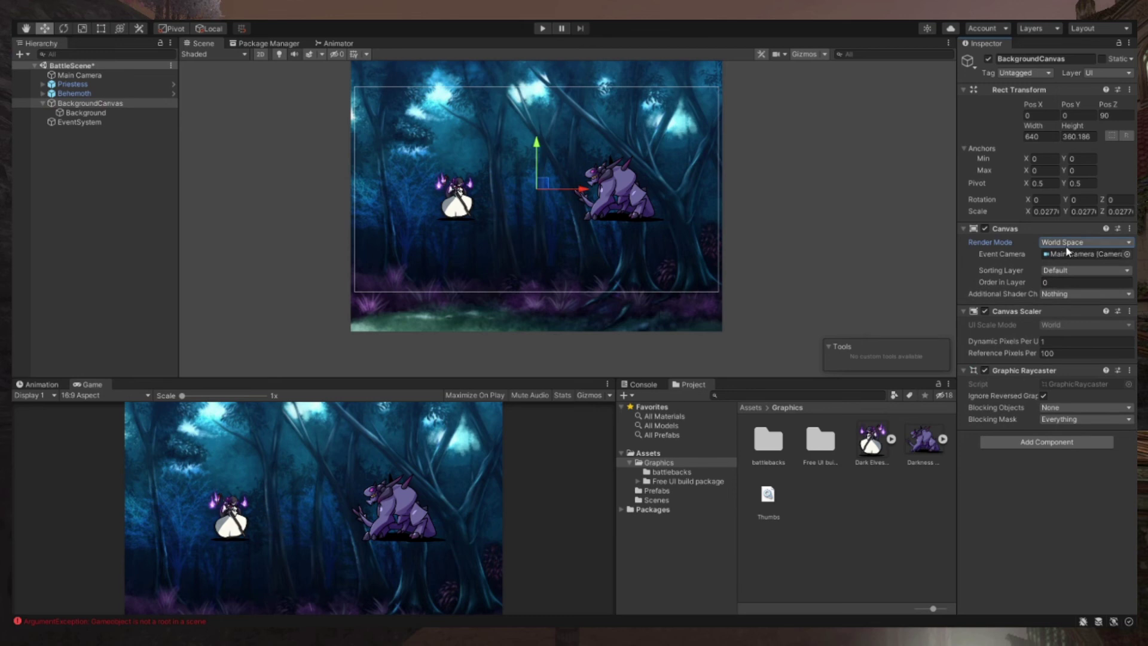
pyautogui.scroll(-4, 832, 155)
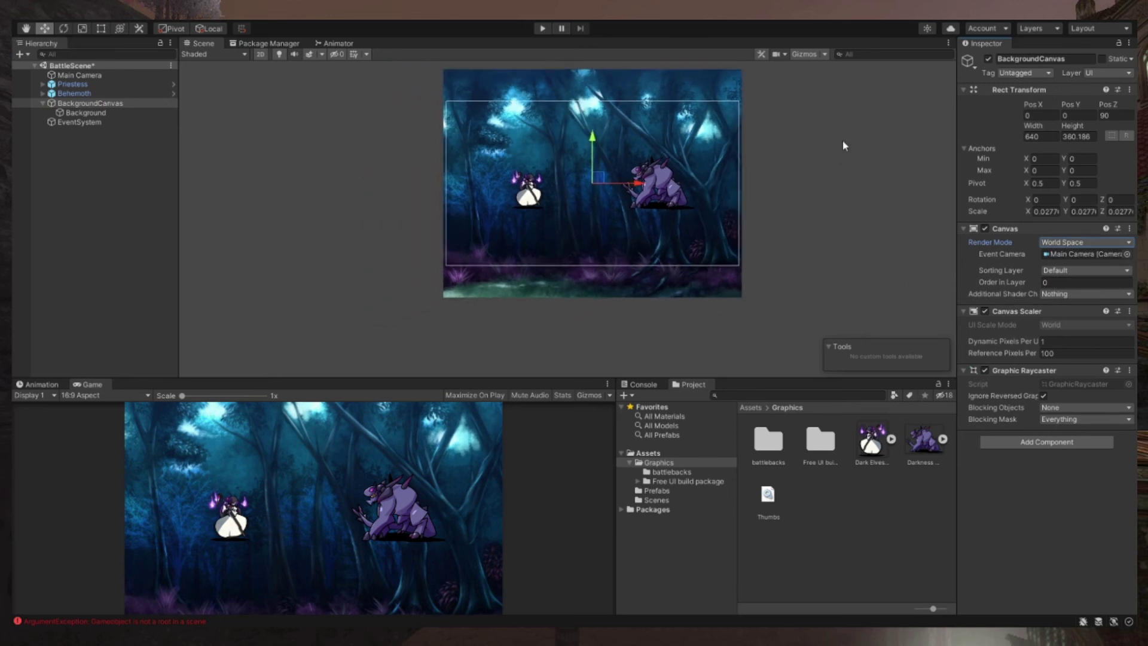
pyautogui.moveTo(843, 146); pyautogui.dragTo(809, 159, button='middle')
pyautogui.moveTo(357, 378); pyautogui.dragTo(377, 357)
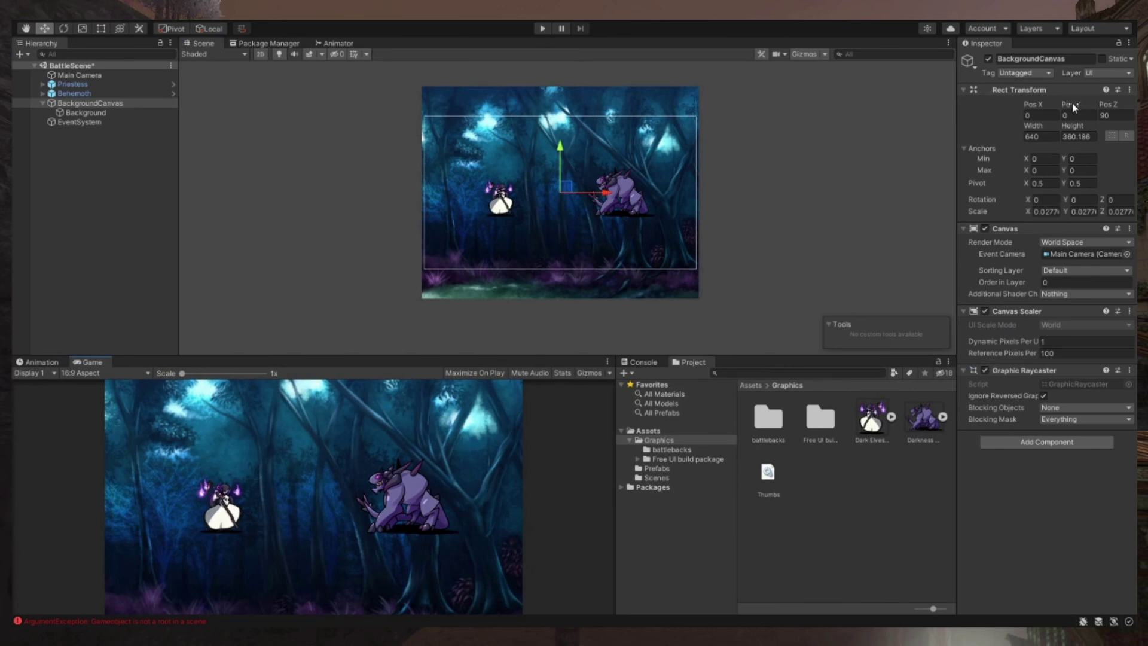
# - Raise BackgroundCanvas to Pos Y 3
pyautogui.moveTo(1077, 102); pyautogui.dragTo(30, 109)
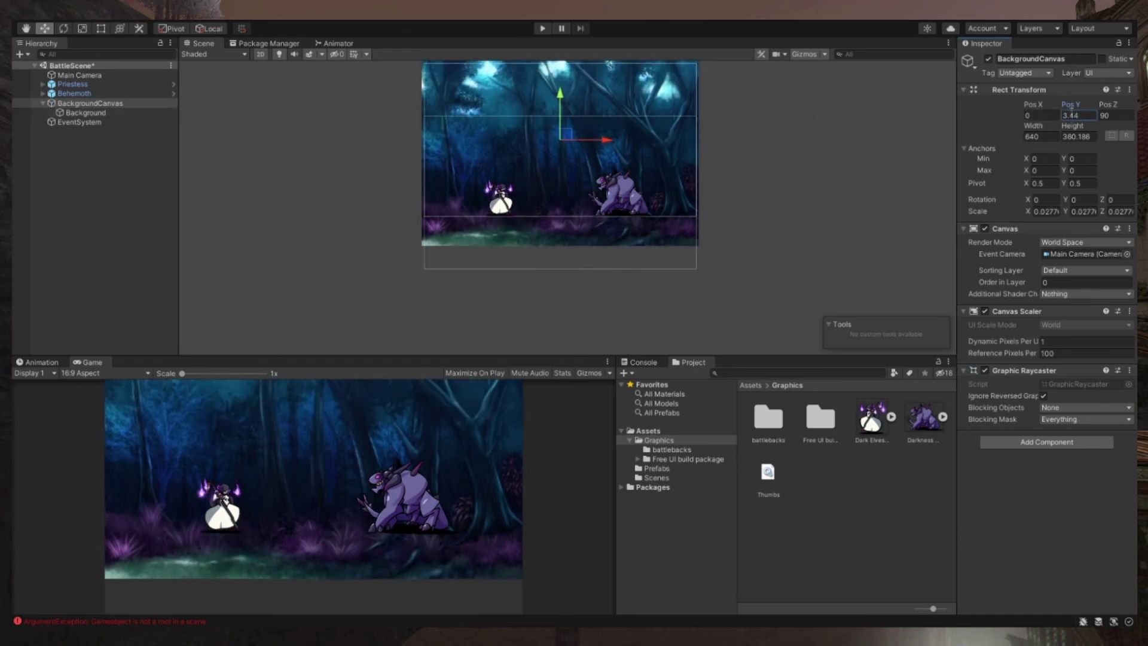
pyautogui.click(1072, 114)
pyautogui.write('3')
# - Try tilting BackgroundCanvas with X rotations of 42.52, 60 and 55, and lower it to Pos Y 2.22
pyautogui.click(1041, 199)
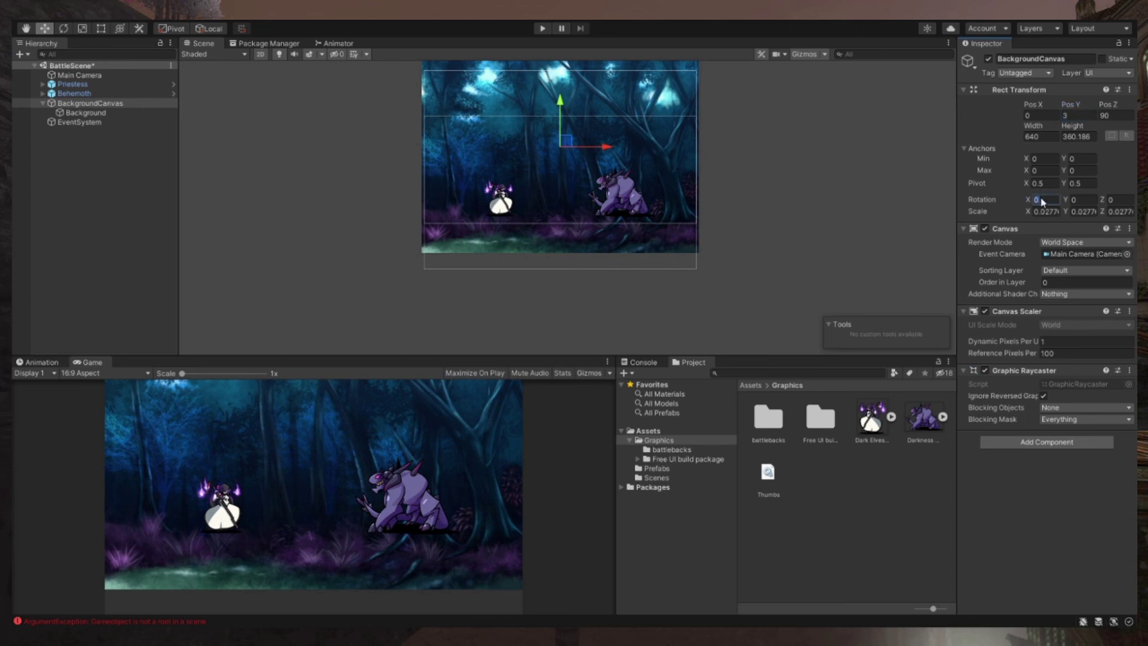
pyautogui.moveTo(1028, 199); pyautogui.dragTo(740, 194)
pyautogui.click(1044, 202)
pyautogui.write('0')
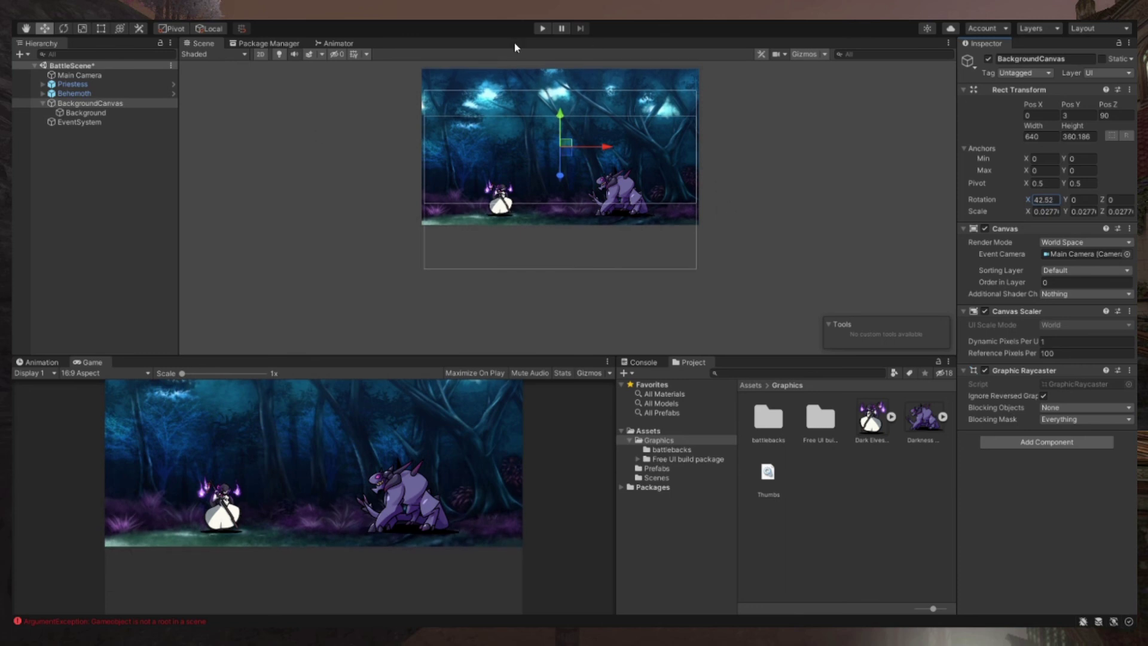
pyautogui.click(1042, 201)
pyautogui.write('60')
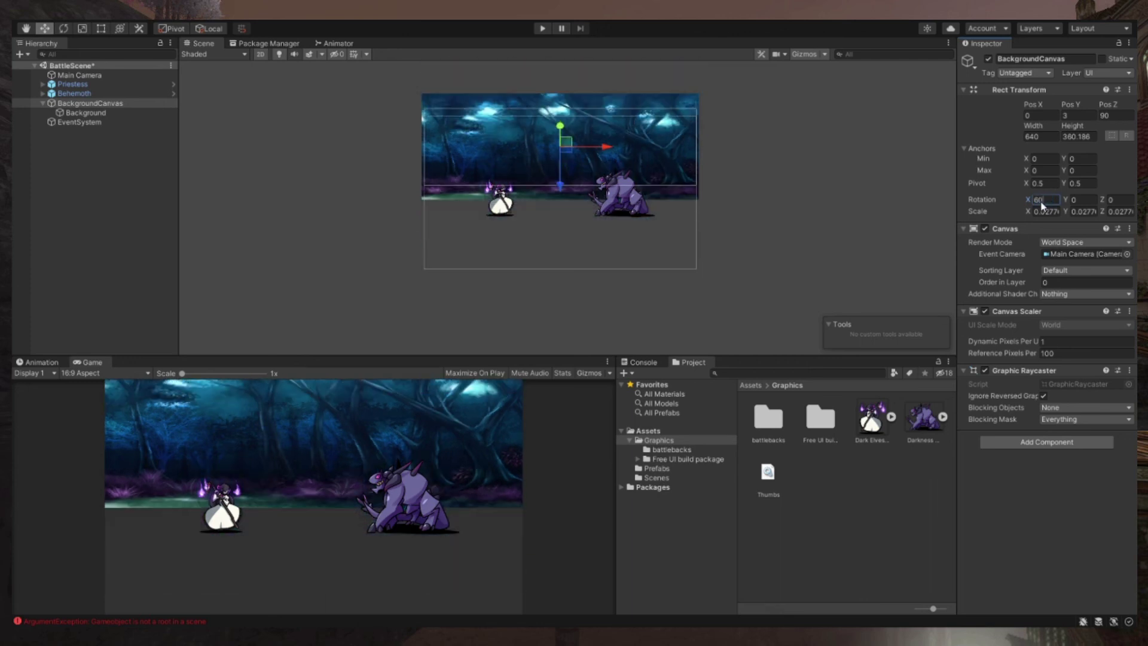
pyautogui.press('BackSpace')
pyautogui.press('BackSpace')
pyautogui.write('55')
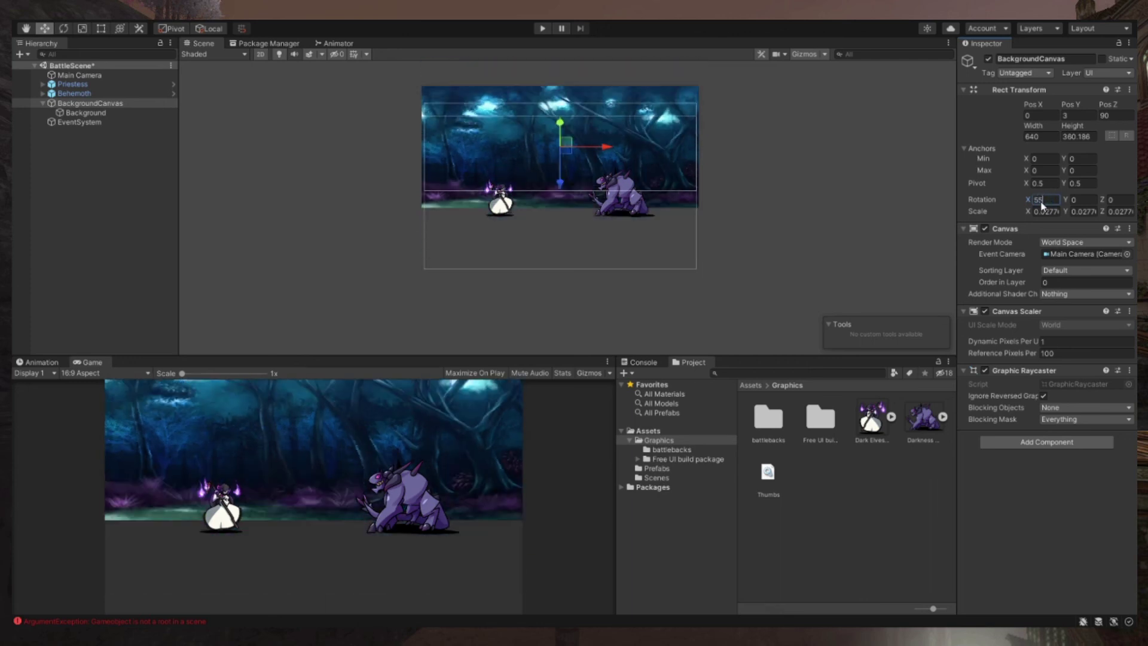
pyautogui.moveTo(1070, 105); pyautogui.dragTo(1056, 113)
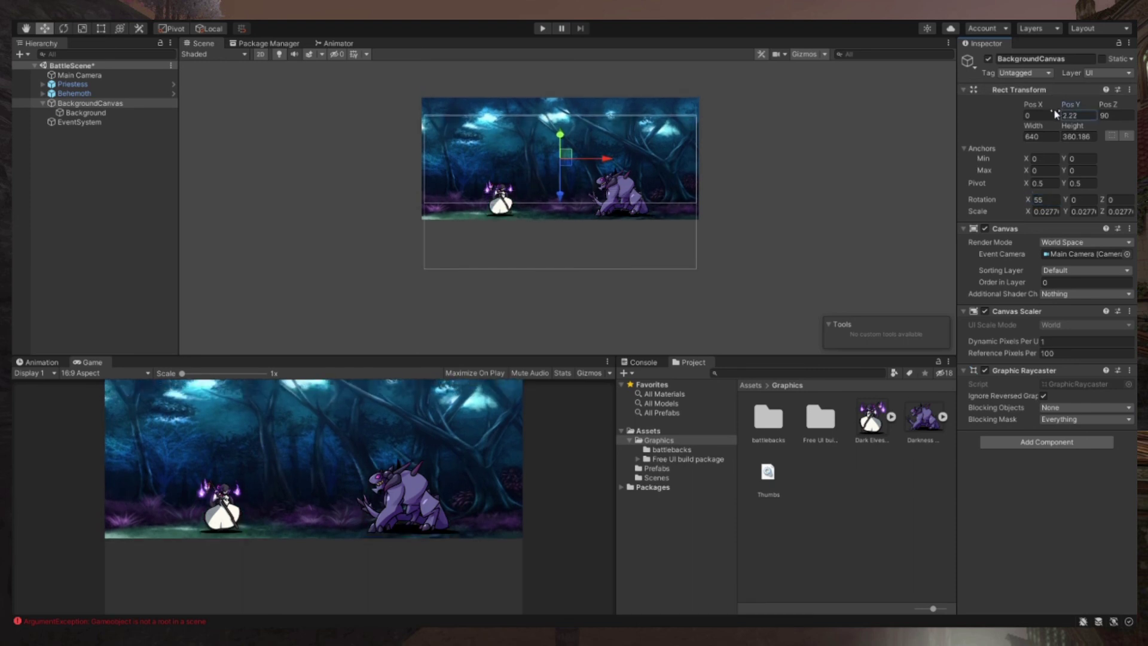
# - Set BackgroundCanvas's X rotation to 45 and raise it to Pos Y 3.01
pyautogui.click(1049, 201)
pyautogui.write('45')
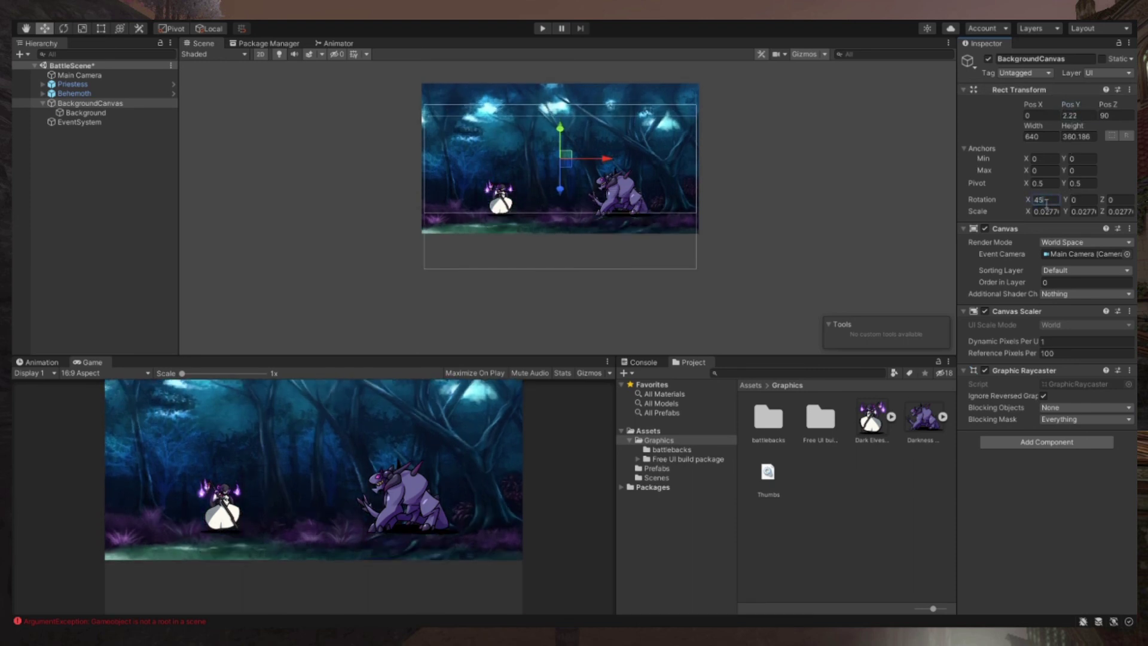
pyautogui.click(1074, 107)
pyautogui.moveTo(1073, 106); pyautogui.dragTo(1085, 103)
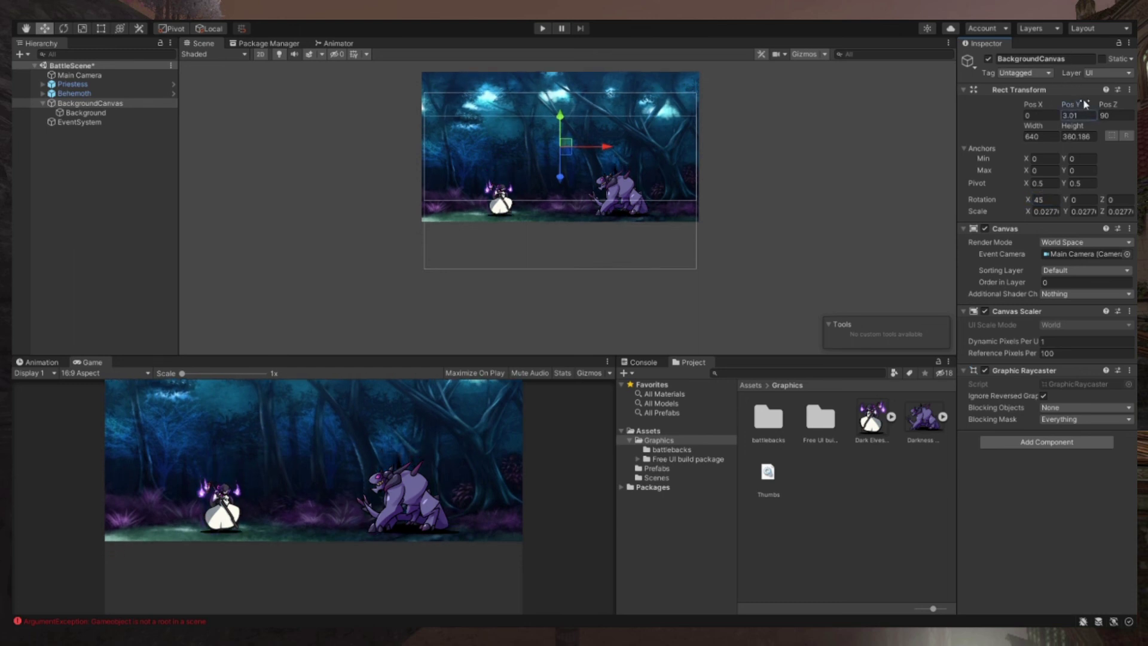
# - Lower Priestess and Behemoth together onto the forest ground, trying a Y position of -2 and refining it to -2.3
pyautogui.click(93, 83)
pyautogui.keyDown('ctrl'); pyautogui.click(89, 93); pyautogui.keyUp('ctrl')
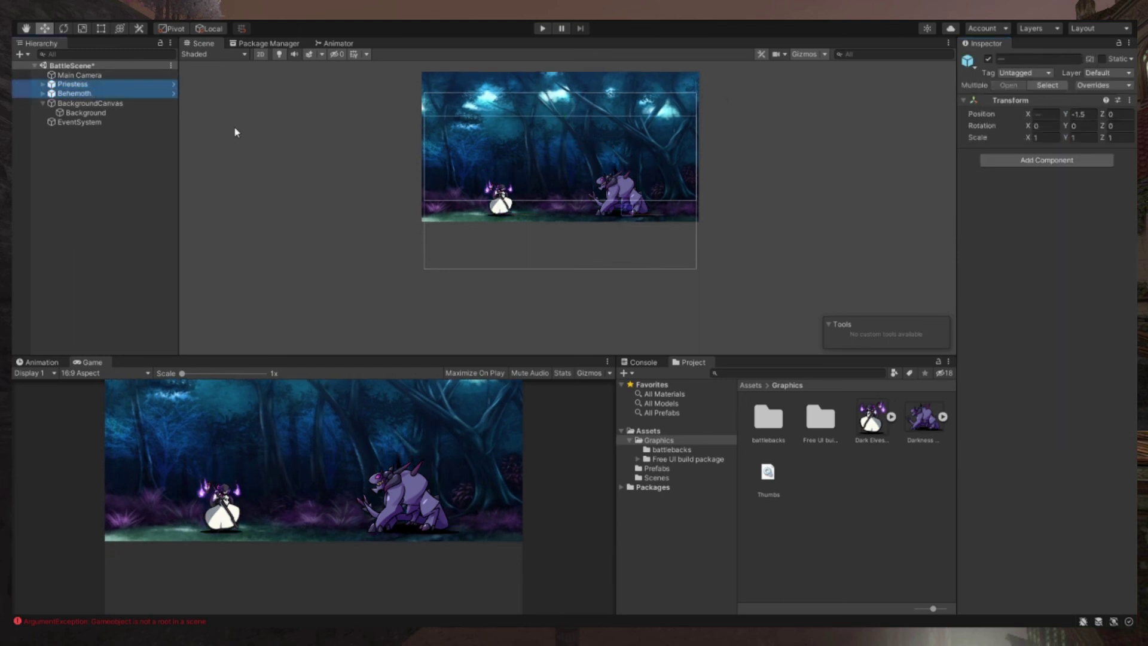
pyautogui.click(1083, 114)
pyautogui.write('-2')
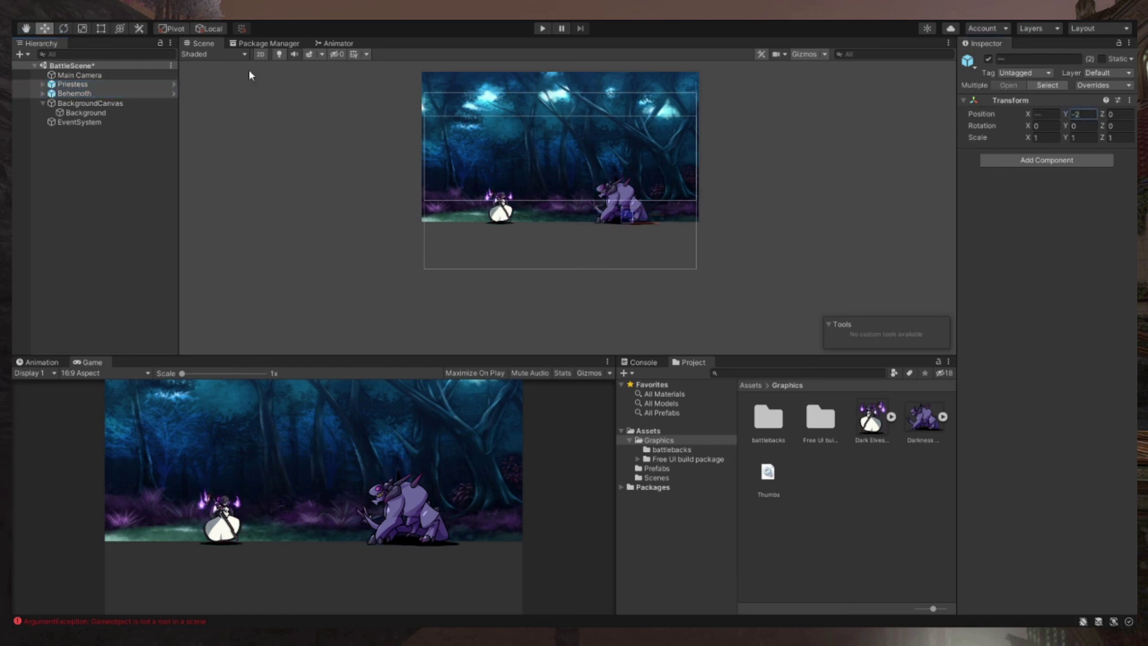
pyautogui.press('Return')
pyautogui.write('-2.5')
pyautogui.press('BackSpace')
pyautogui.write('4')
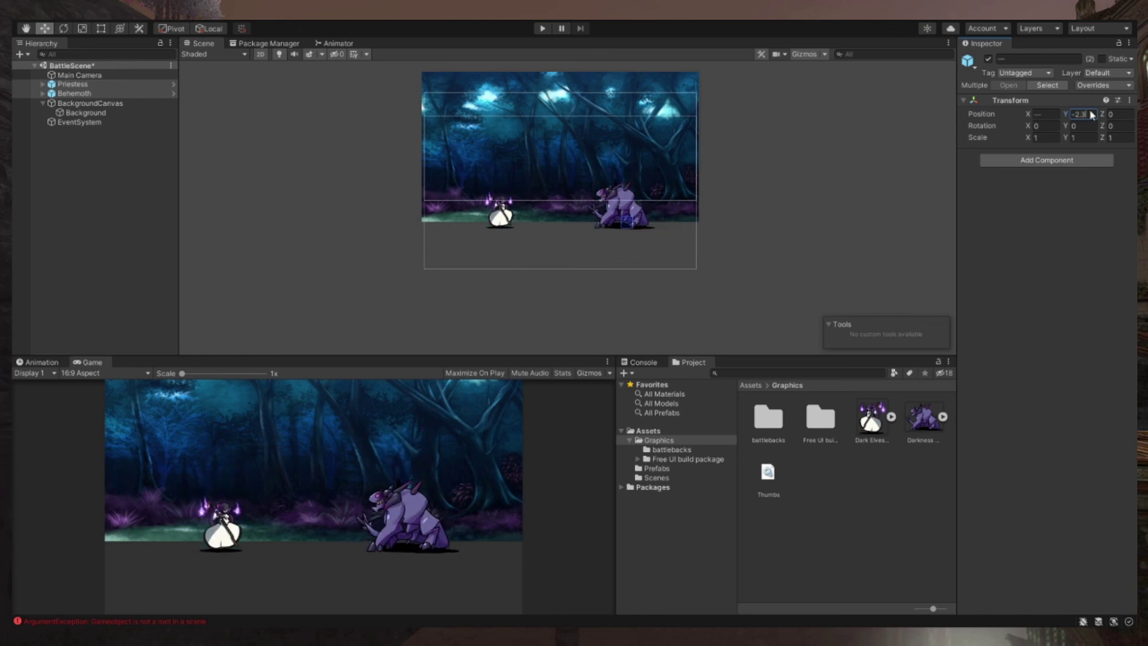
# - Lower BackgroundCanvas to Pos Y 2.28 and set its X rotation to 50
pyautogui.click(75, 103)
pyautogui.moveTo(1072, 105); pyautogui.dragTo(1069, 107)
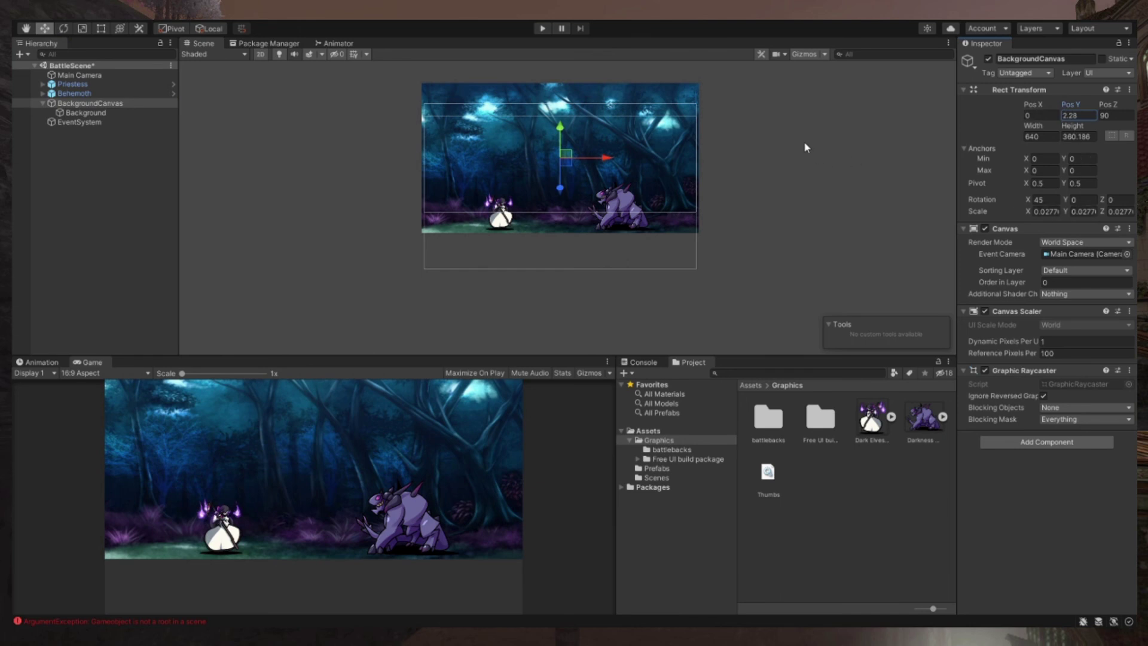
pyautogui.click(1041, 199)
pyautogui.write('50')
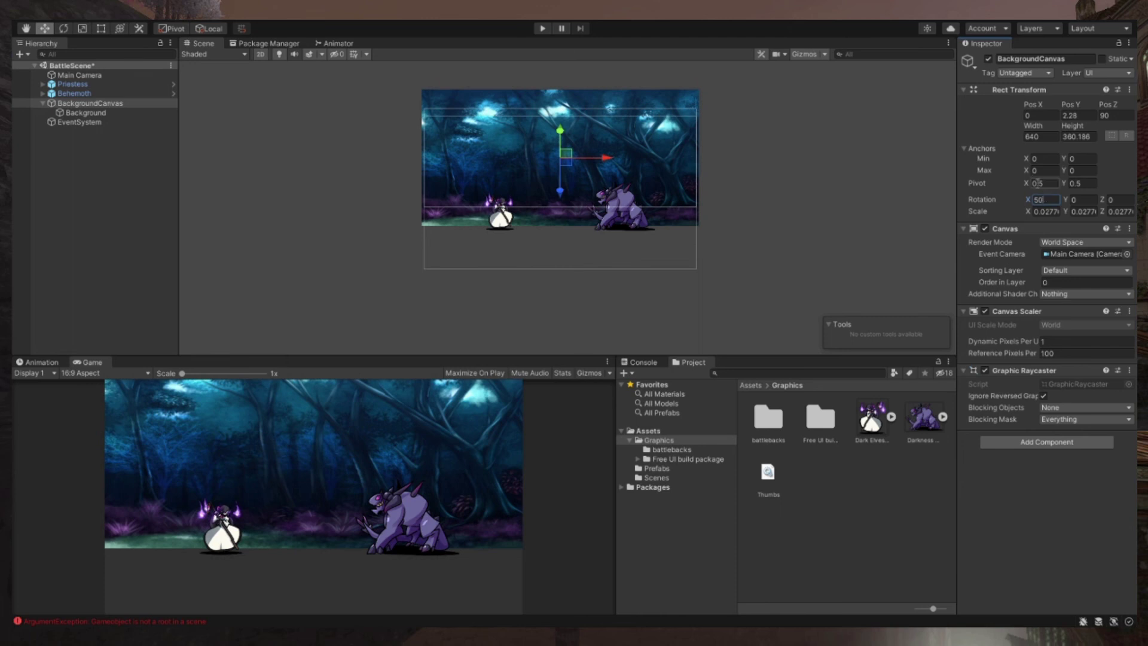
# - Fine-tune BackgroundCanvas's height under the characters, trying Pos Y 1.69 and 1.6 before setting it to 1.8
pyautogui.moveTo(1069, 106); pyautogui.dragTo(1054, 99)
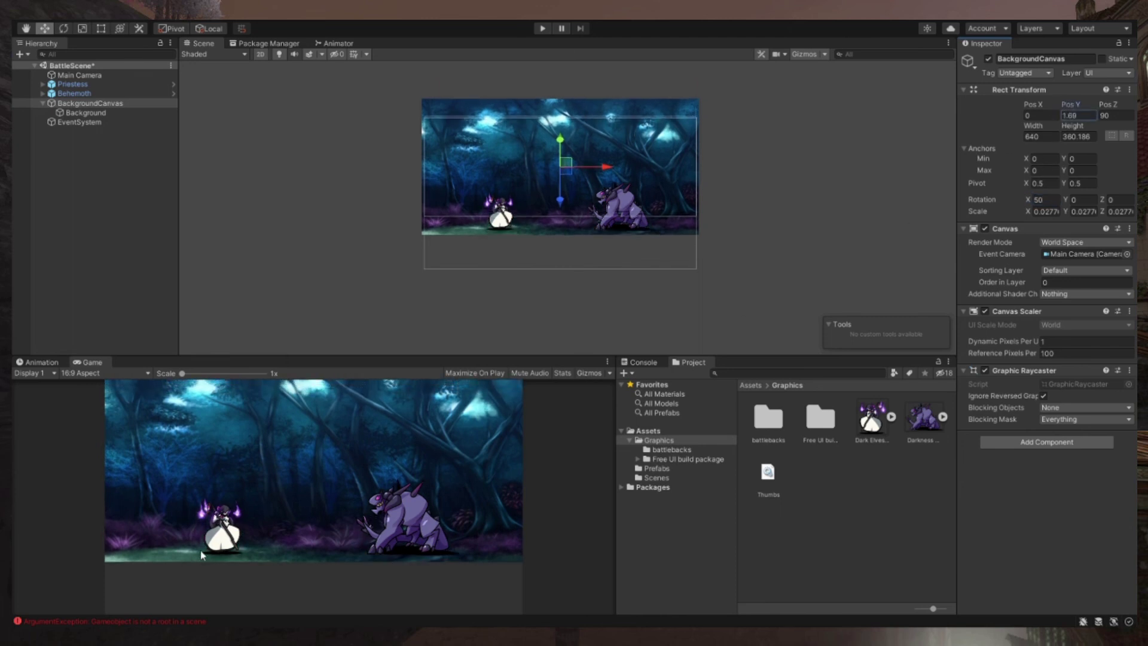
pyautogui.click(1084, 117)
pyautogui.write('1.7')
pyautogui.press('BackSpace')
pyautogui.write('6')
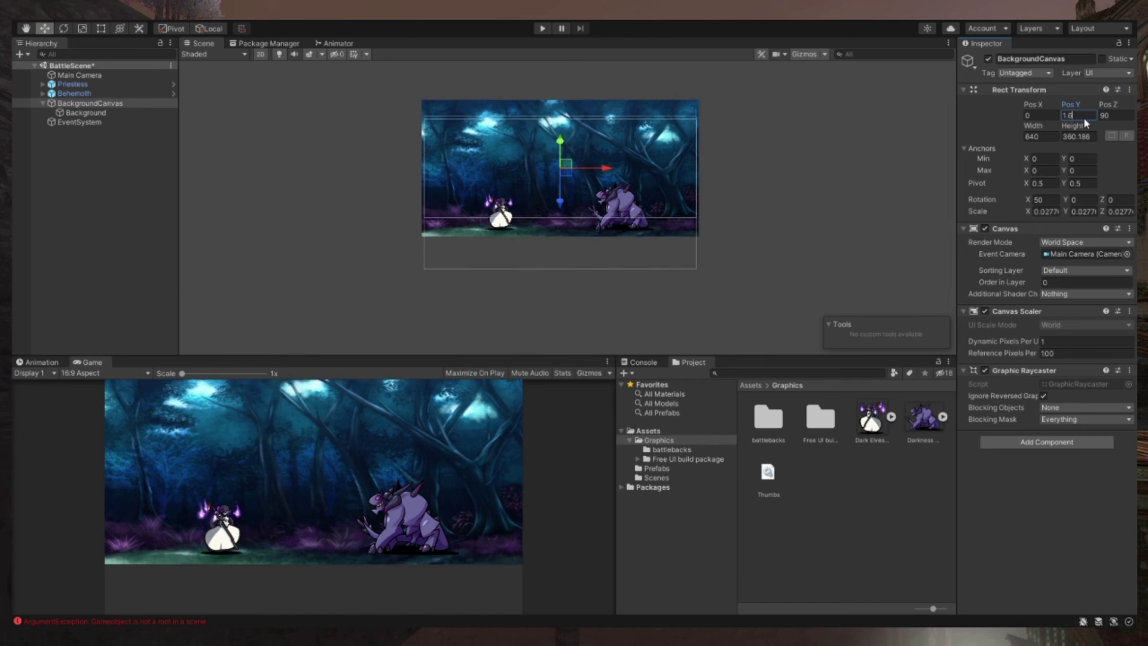
pyautogui.press('BackSpace')
pyautogui.write('8')
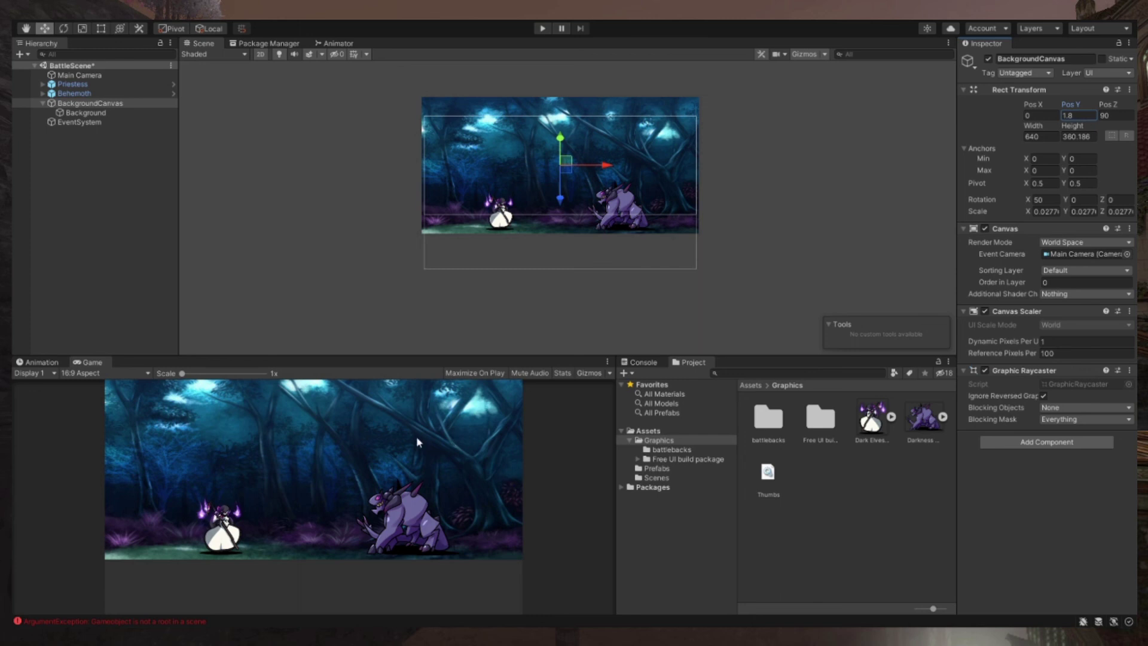
# - Run the battle scene with Maximize On Play enabled to preview the characters on the background, and stop it
pyautogui.click(543, 29)
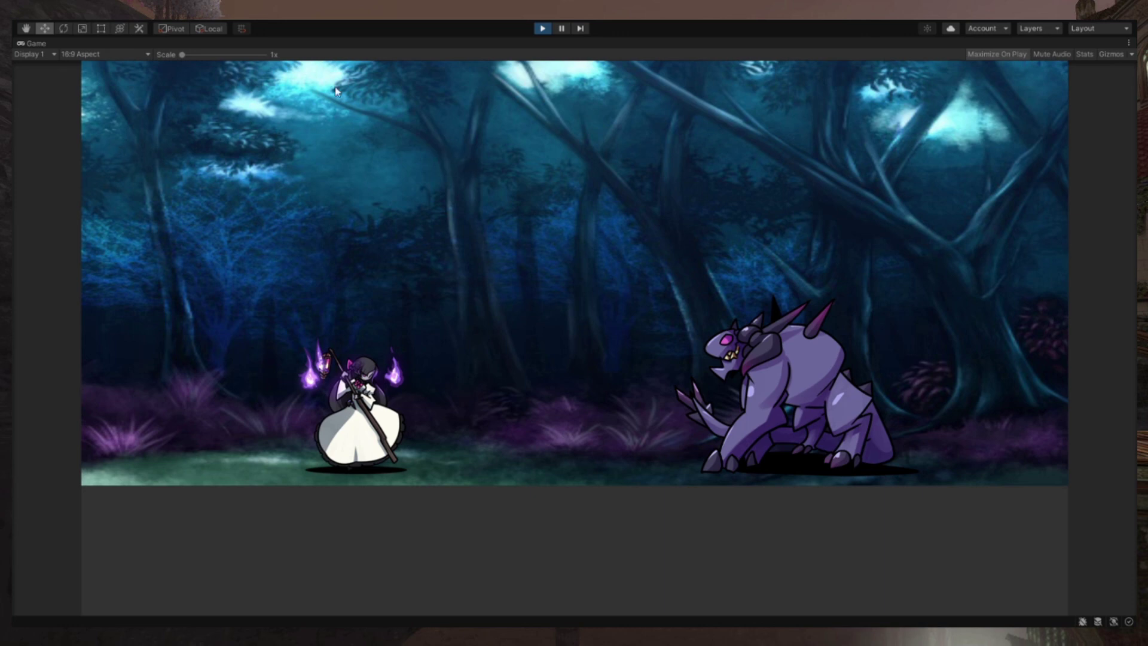
pyautogui.click(542, 28)
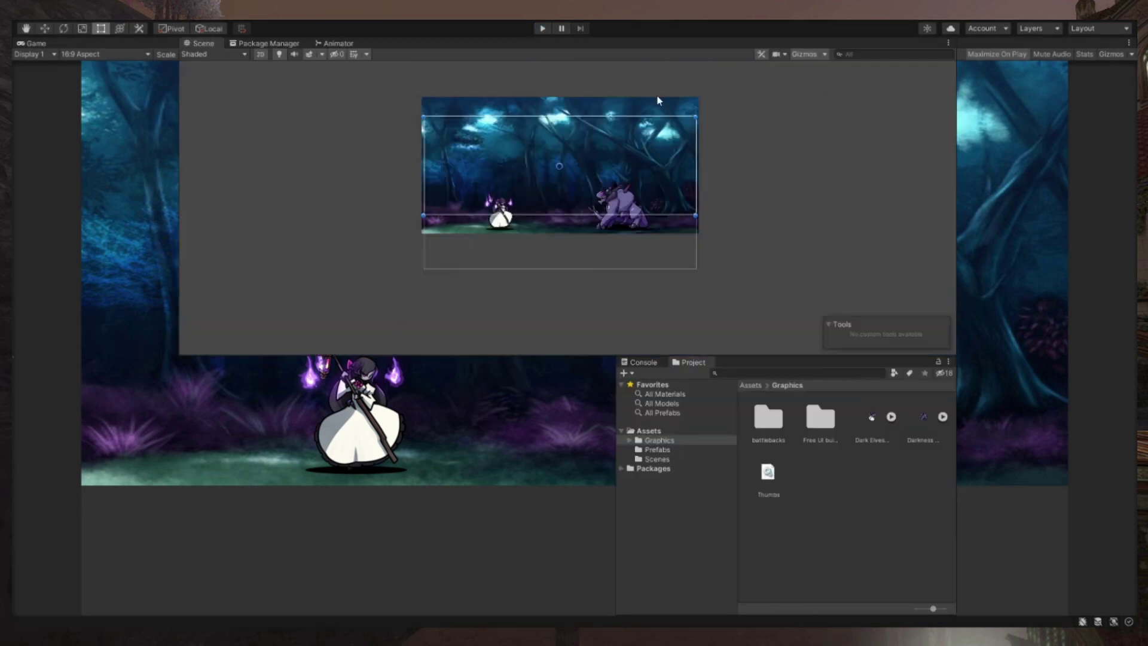
pyautogui.click(43, 103)
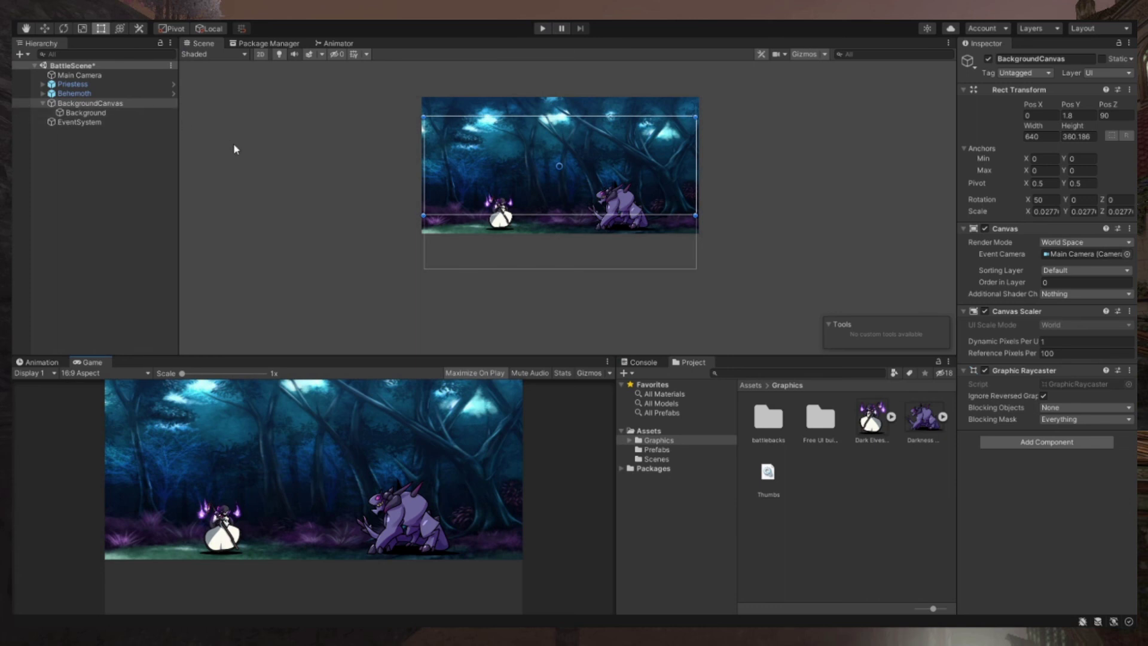
# - Save the BattleScene scene
pyautogui.scroll(-1, 293, 160)
pyautogui.moveTo(305, 140); pyautogui.dragTo(268, 171, button='middle')
pyautogui.scroll(3, 342, 154)
pyautogui.scroll(2, 276, 181)
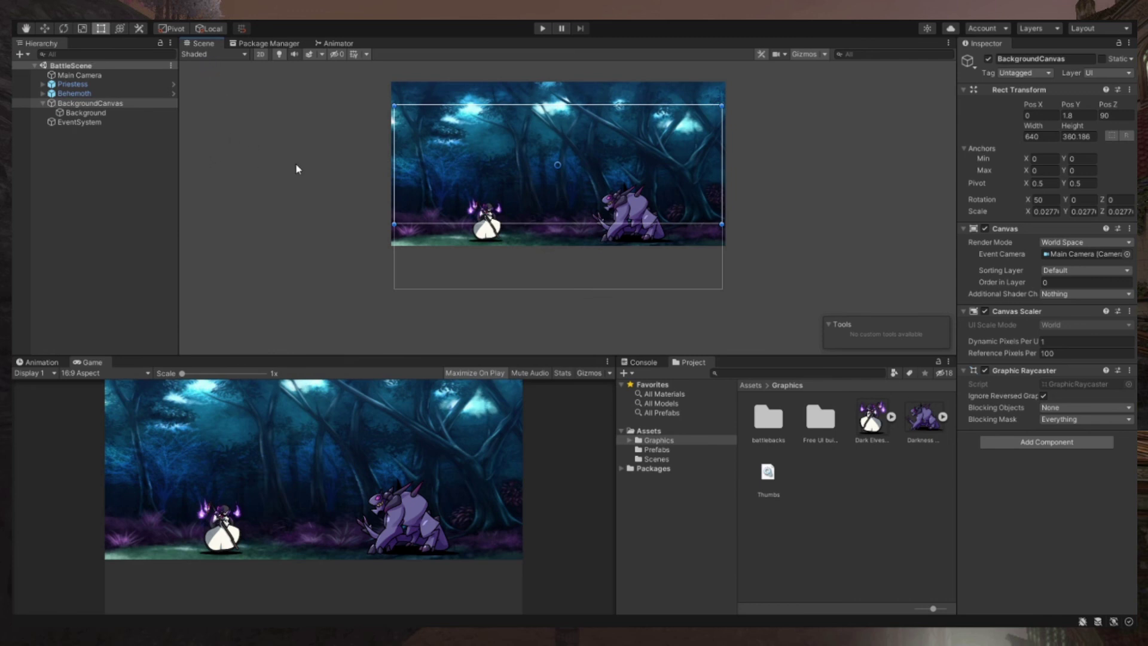
# - Deselect all scene objects and return to the project's root Assets folder
pyautogui.click(312, 167)
pyautogui.click(113, 103)
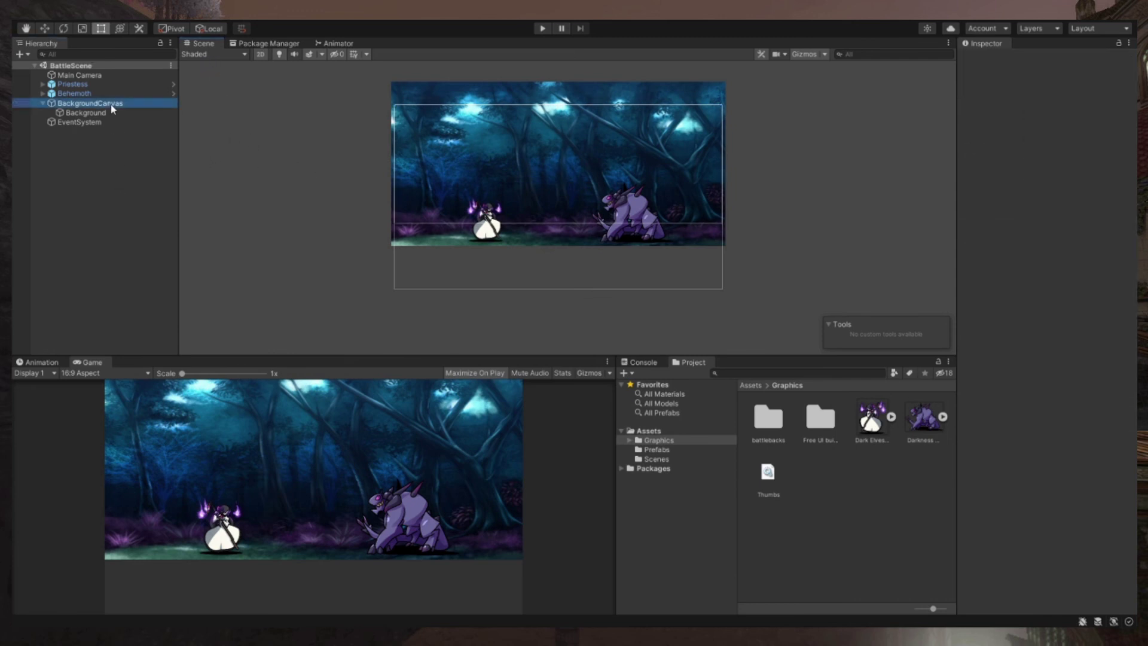
pyautogui.click(120, 187)
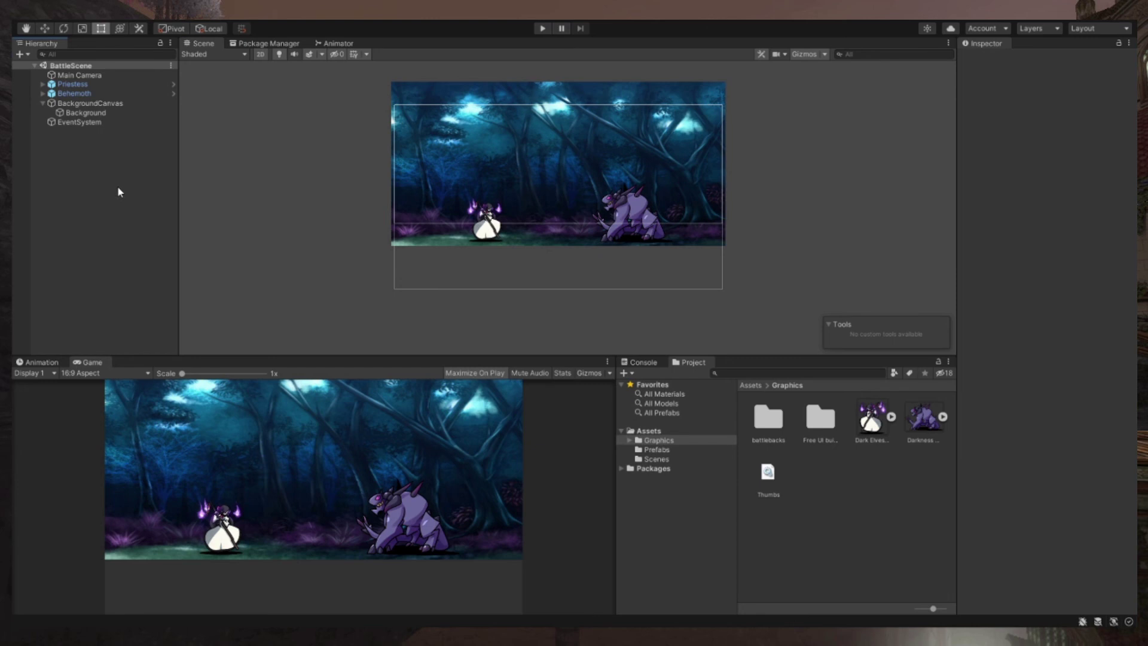
pyautogui.click(752, 385)
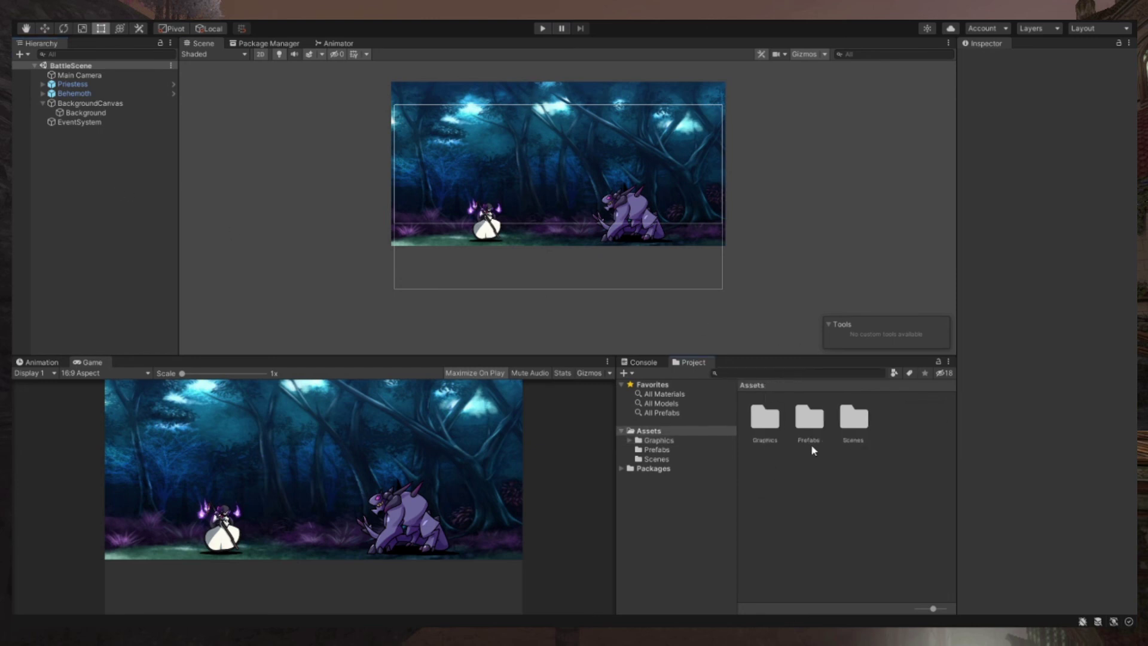